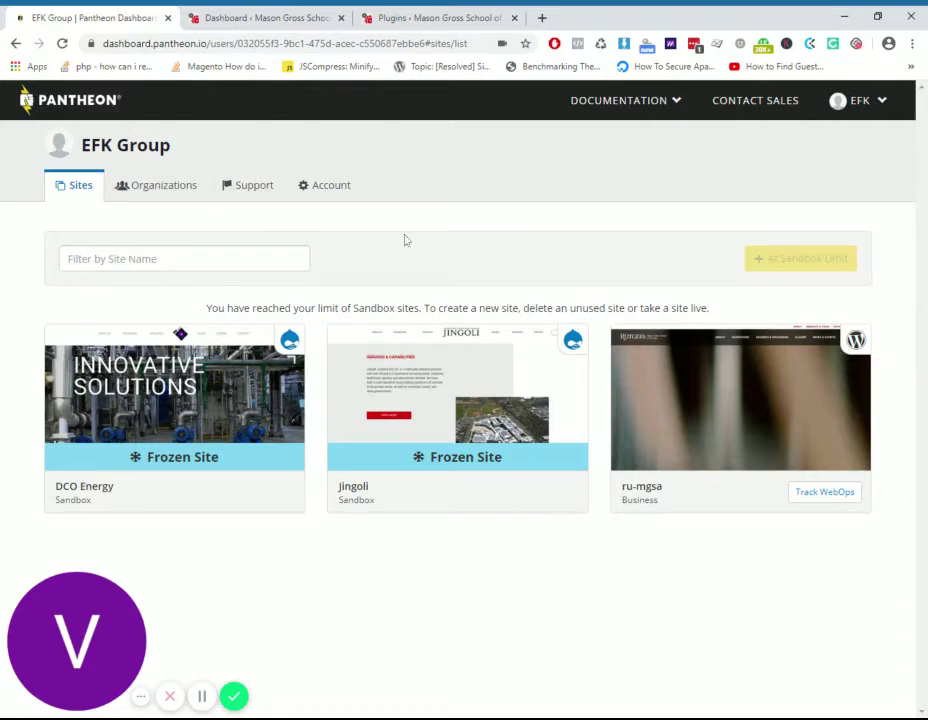
# Open the ru-mgsa site and review the backup log of its Dev environment.
pyautogui.click(677, 399)
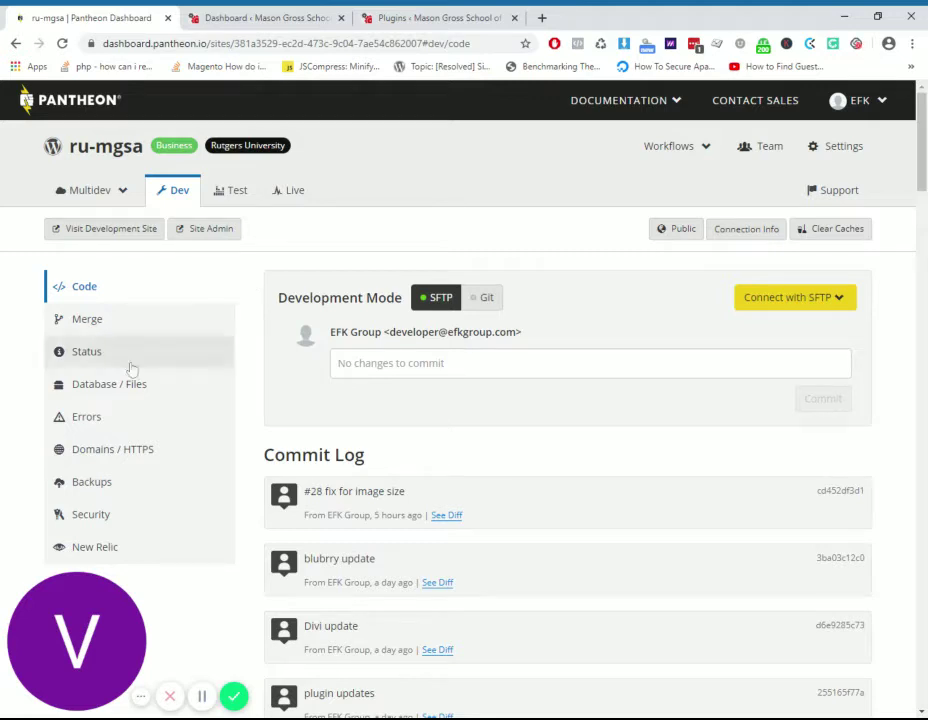
pyautogui.click(141, 483)
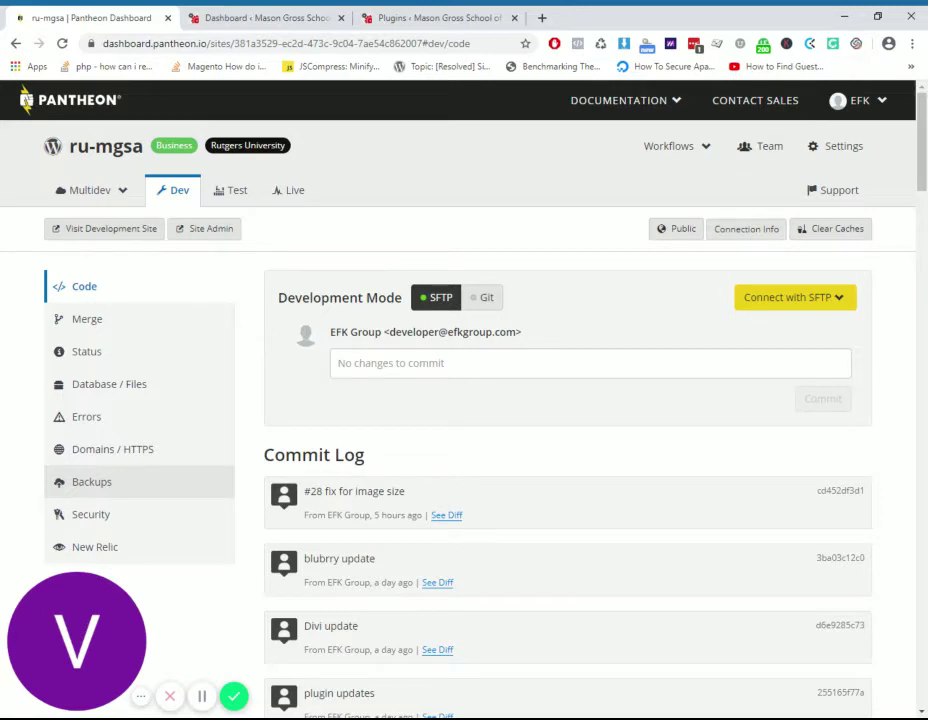
pyautogui.click(99, 484)
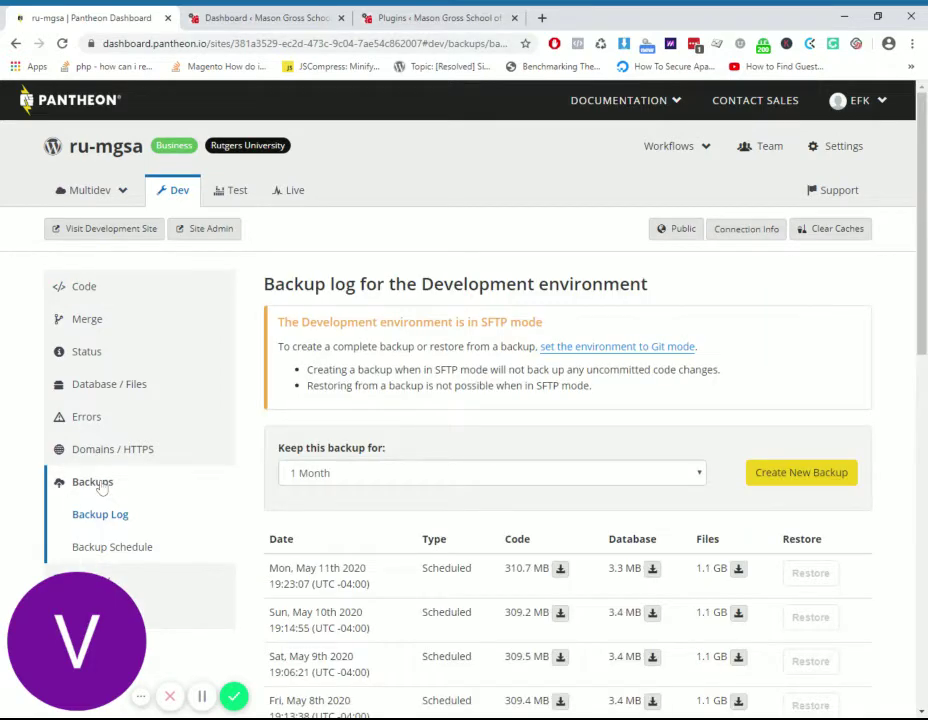
pyautogui.scroll(-2, 311, 431)
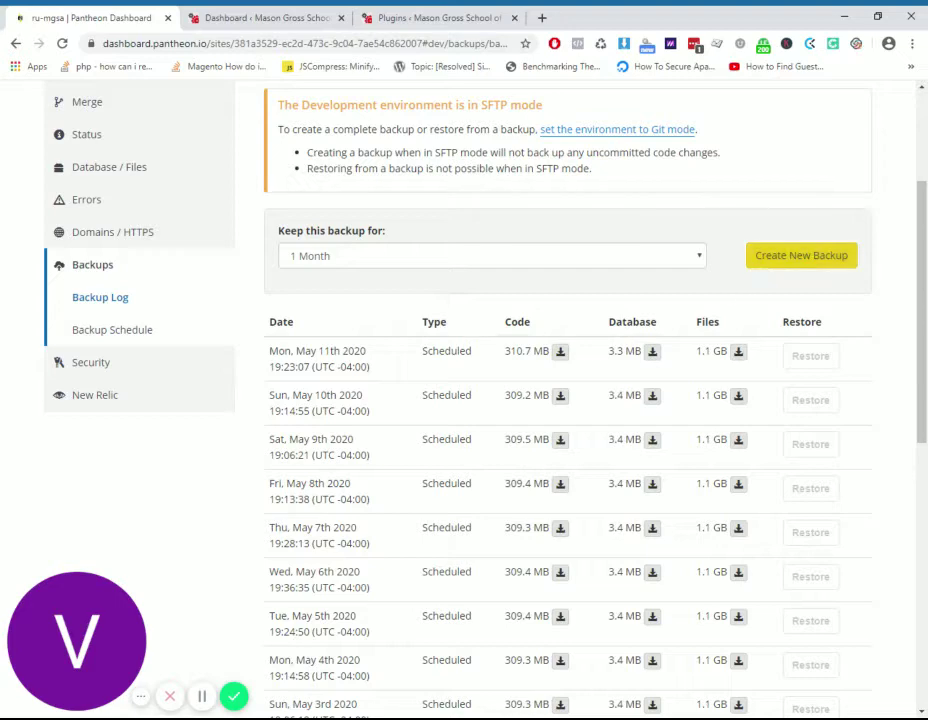
pyautogui.scroll(3, 288, 387)
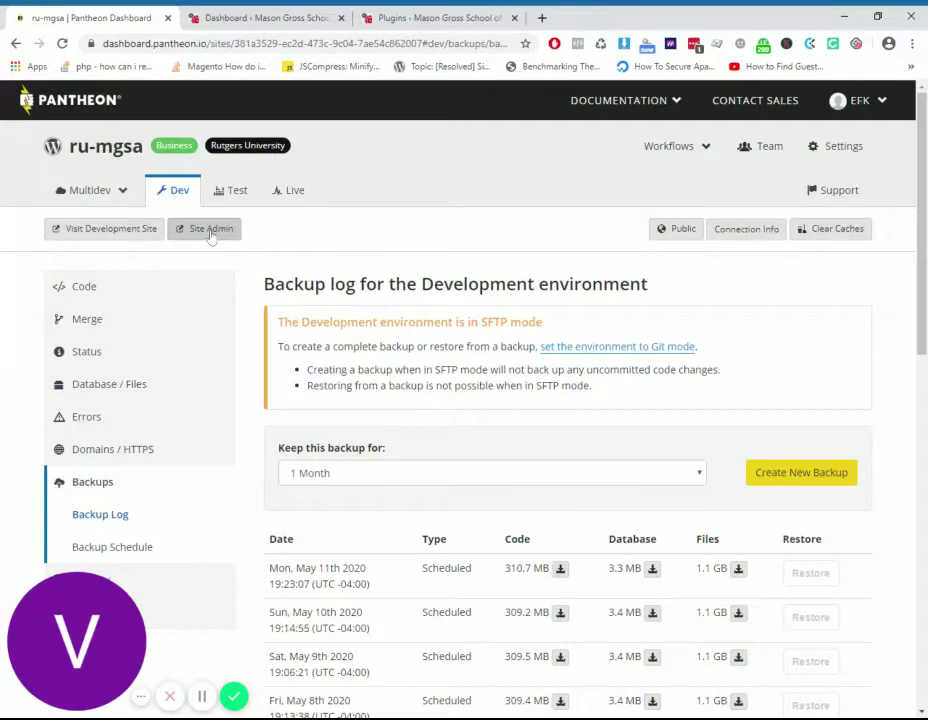
# Switch to the development site's WordPress admin and look through the installed plugins for available updates.
pyautogui.click(249, 20)
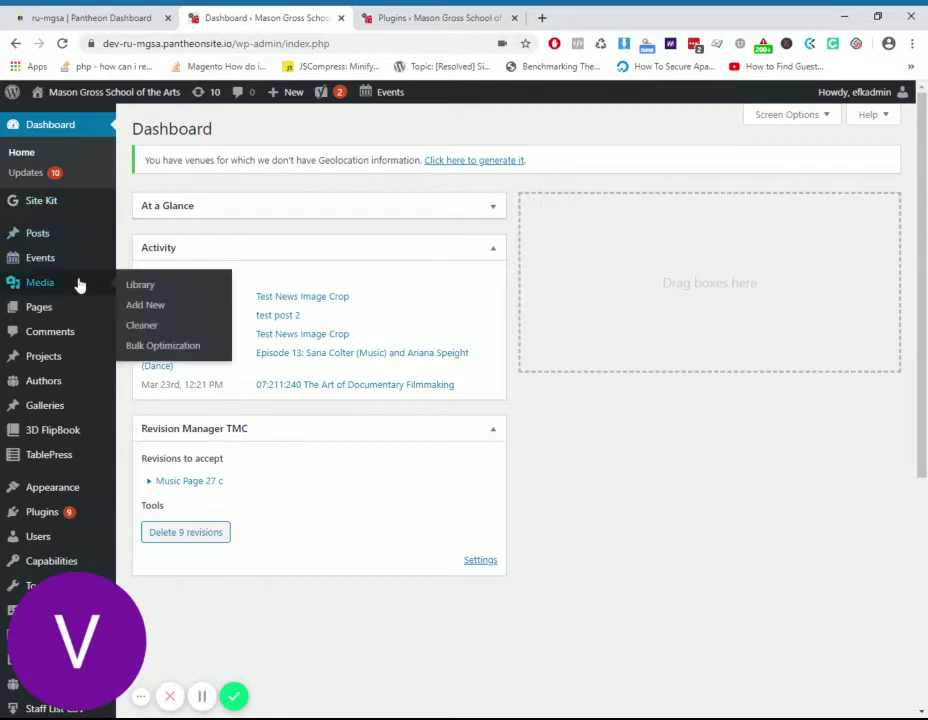
pyautogui.moveTo(44, 522)
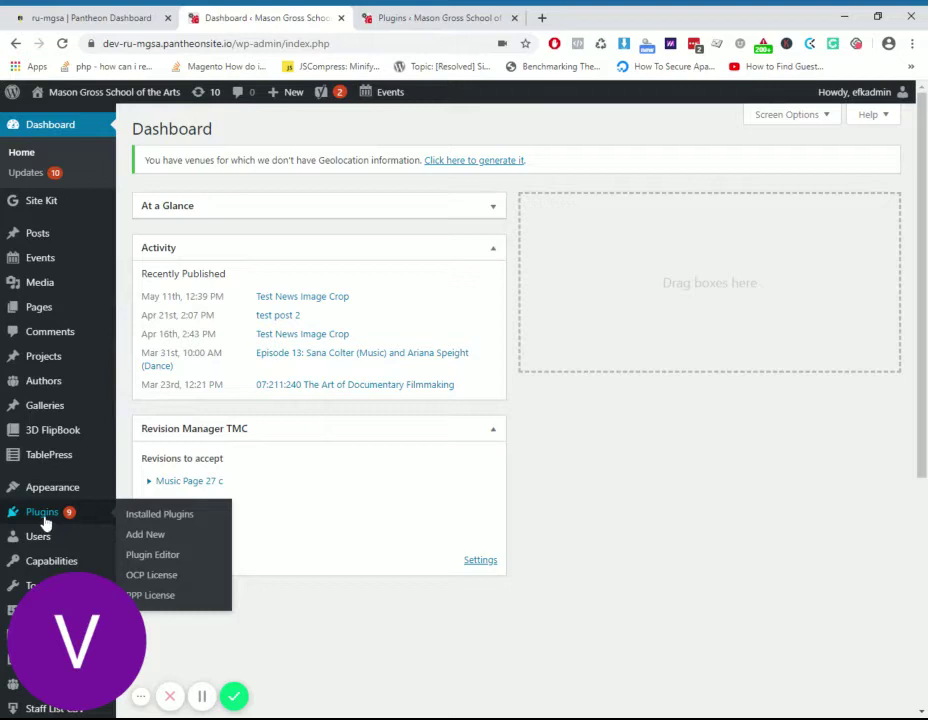
pyautogui.click(368, 17)
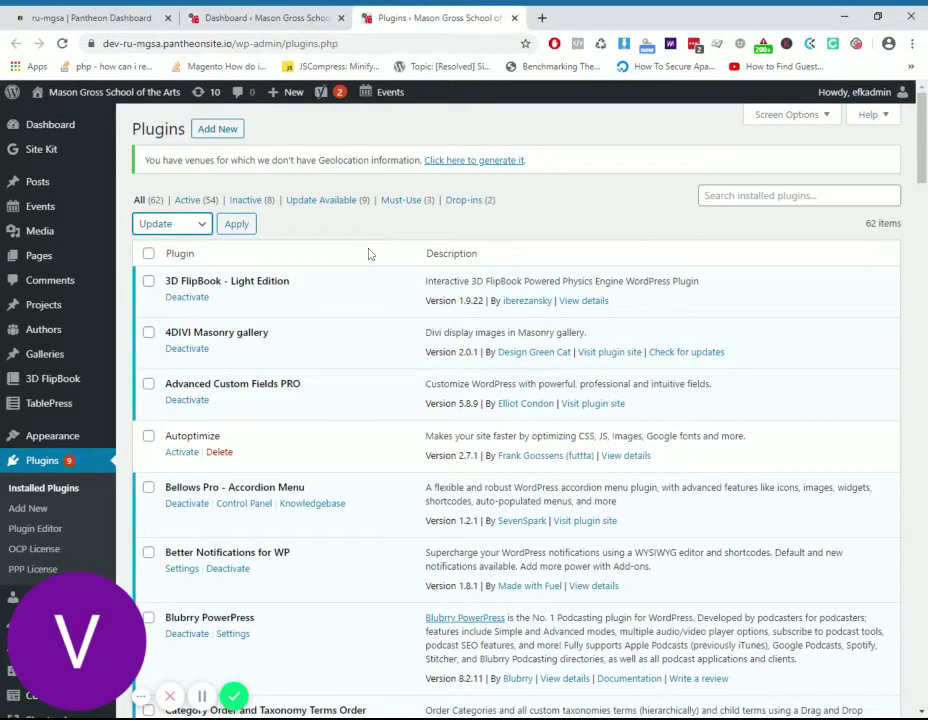
pyautogui.scroll(-5, 345, 276)
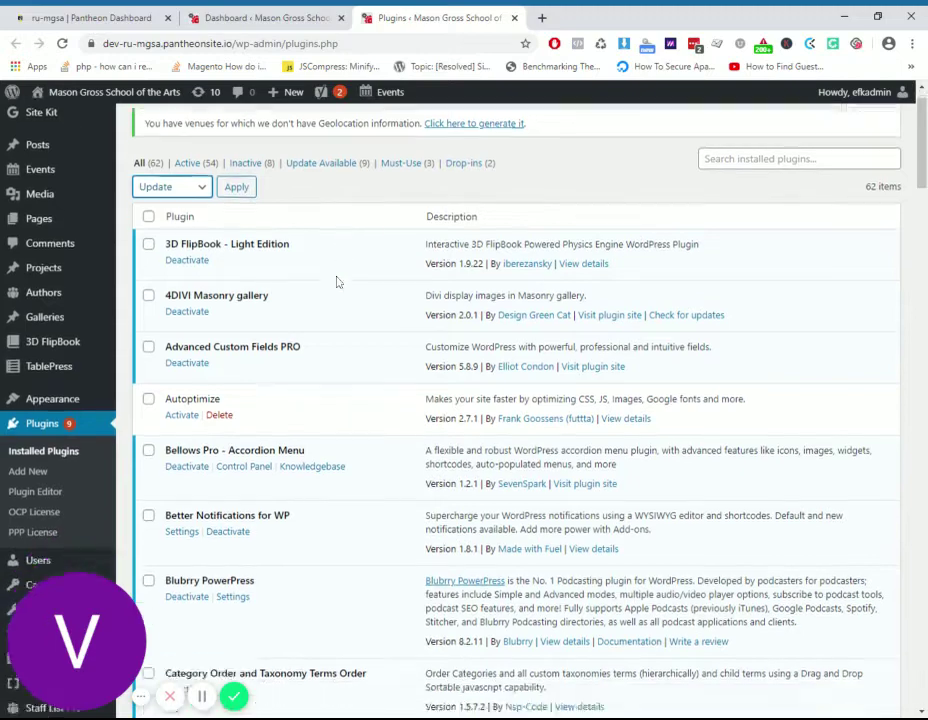
pyautogui.scroll(-5, 331, 325)
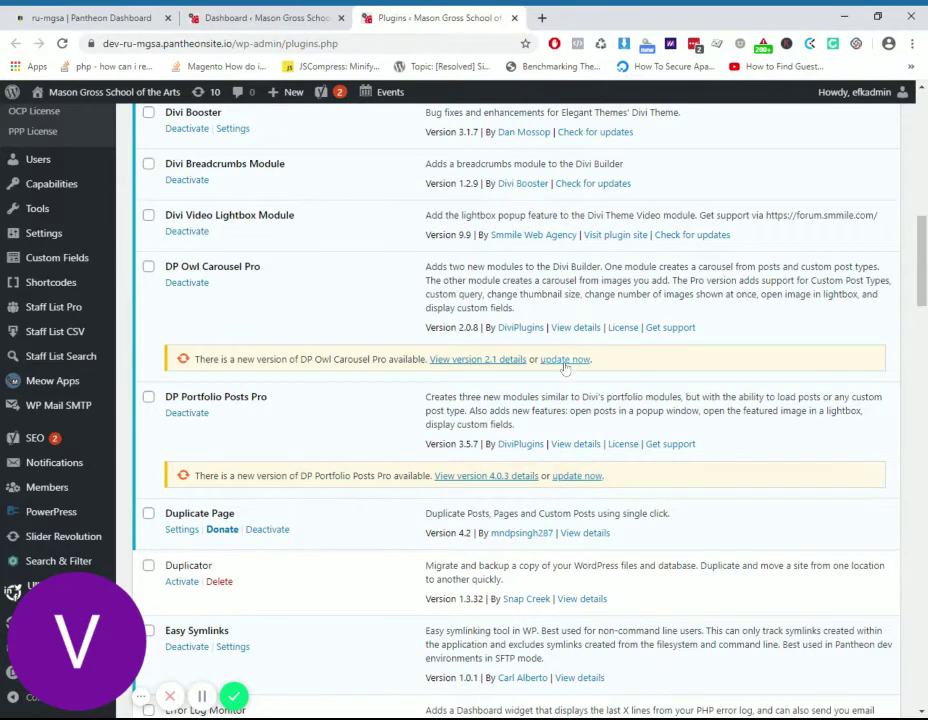
pyautogui.scroll(-4, 377, 484)
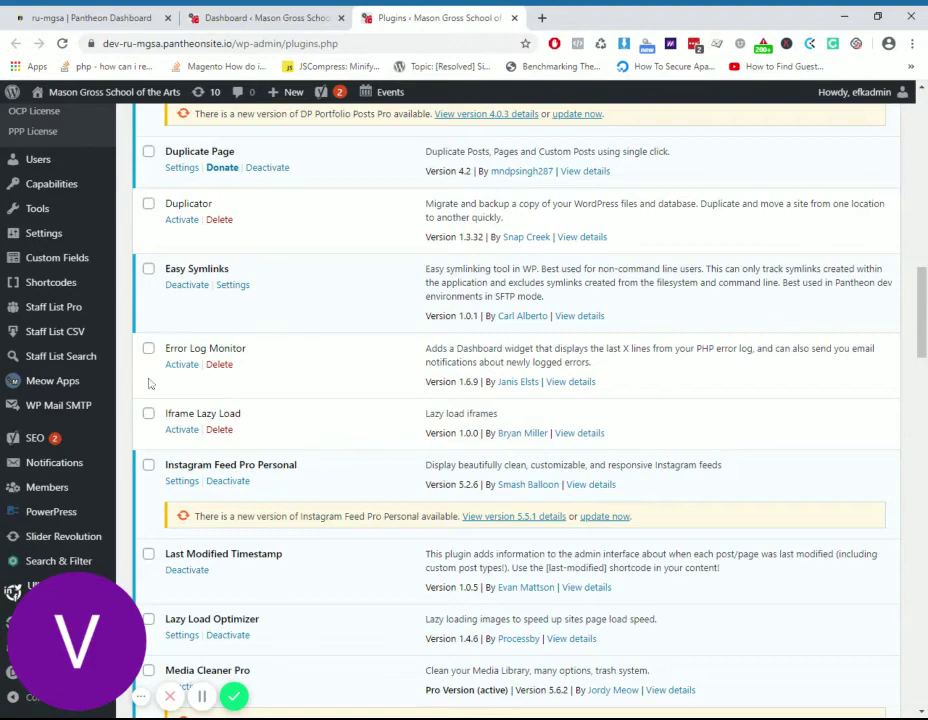
pyautogui.scroll(5, 205, 398)
pyautogui.scroll(4, 205, 398)
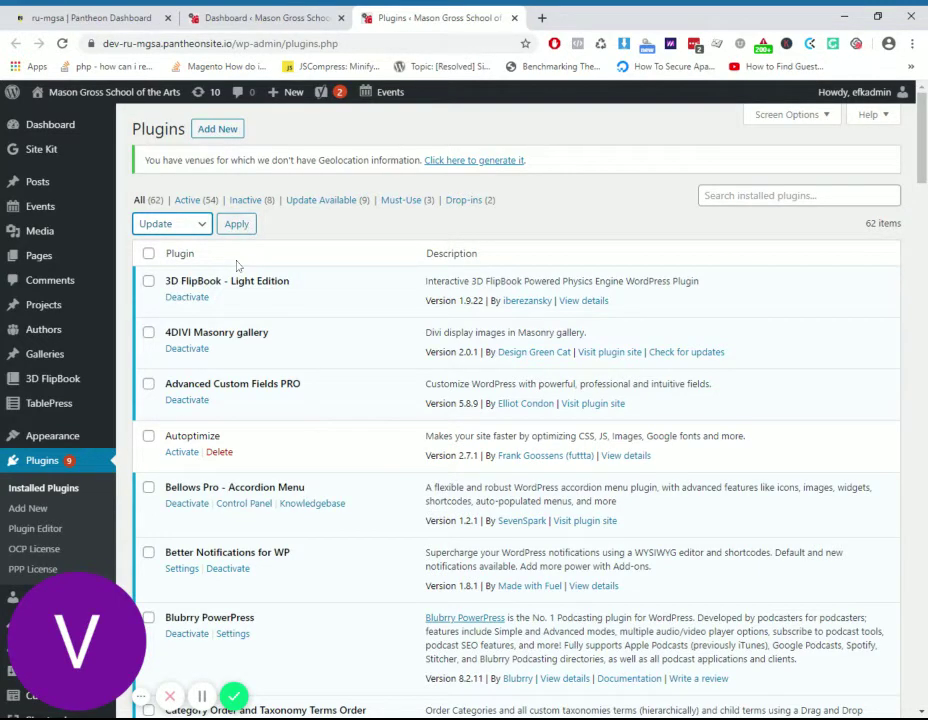
# Open the WordPress Updates page, review the available plugin updates and select Media Cleaner Pro for updating.
pyautogui.click(265, 17)
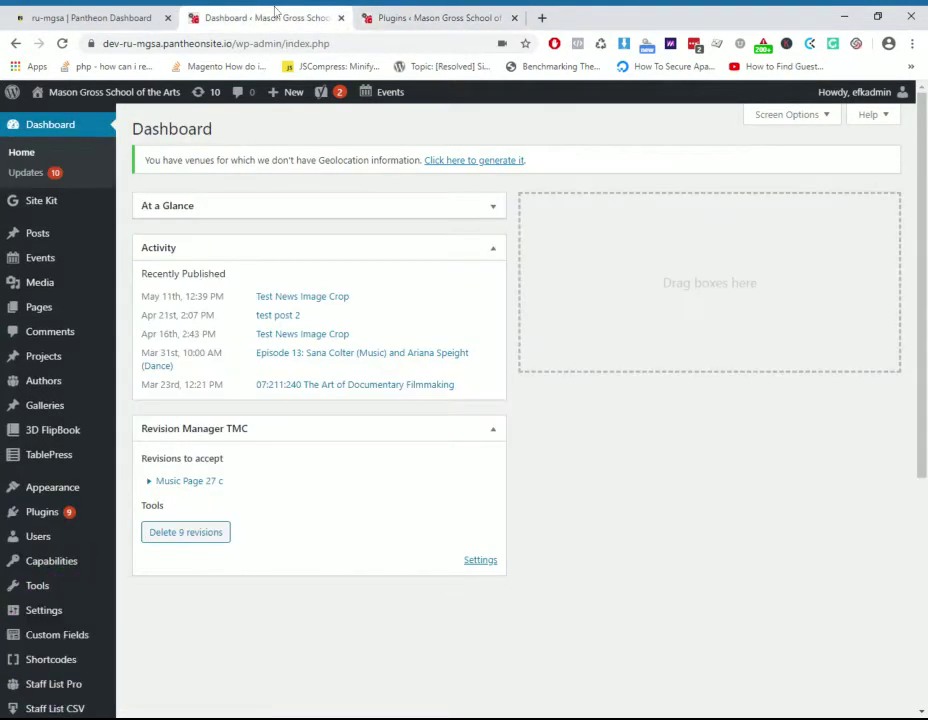
pyautogui.click(208, 92)
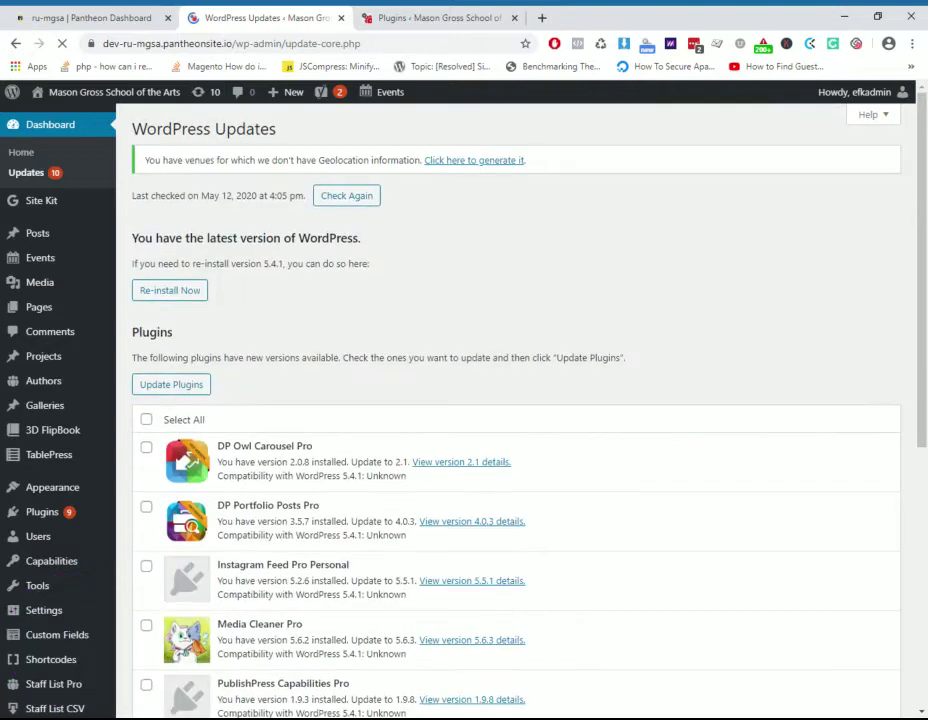
pyautogui.scroll(-2, 238, 211)
pyautogui.scroll(-3, 219, 338)
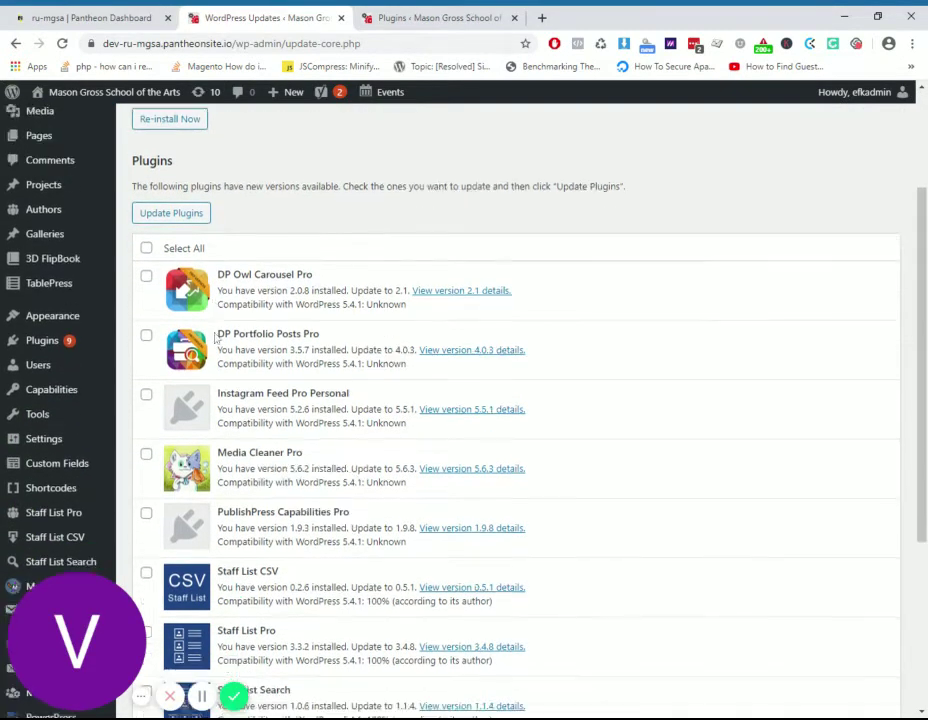
pyautogui.scroll(1, 258, 488)
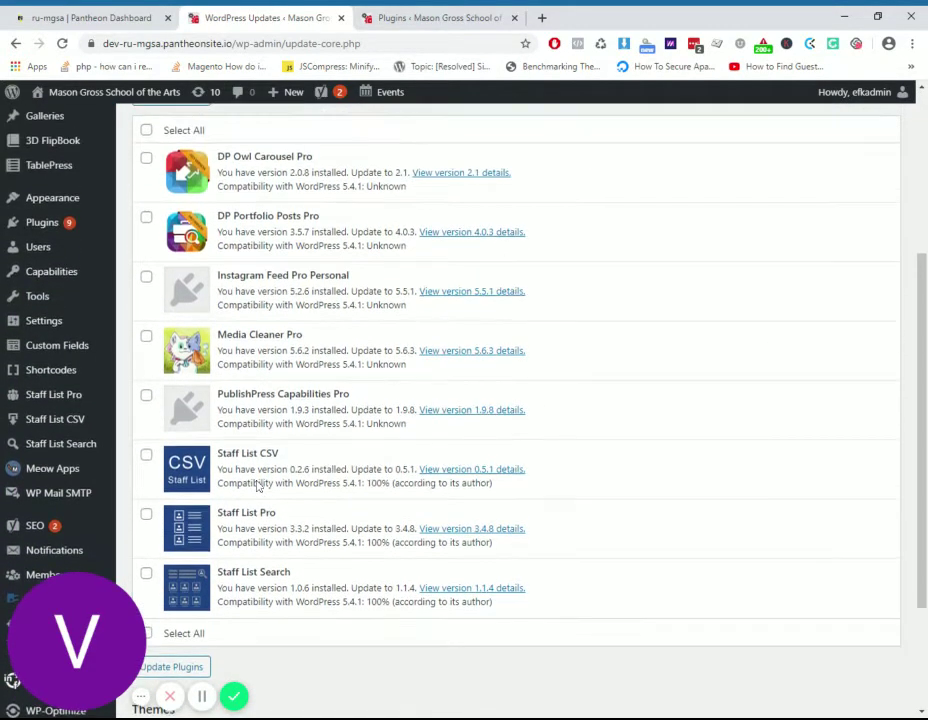
pyautogui.scroll(-3, 217, 492)
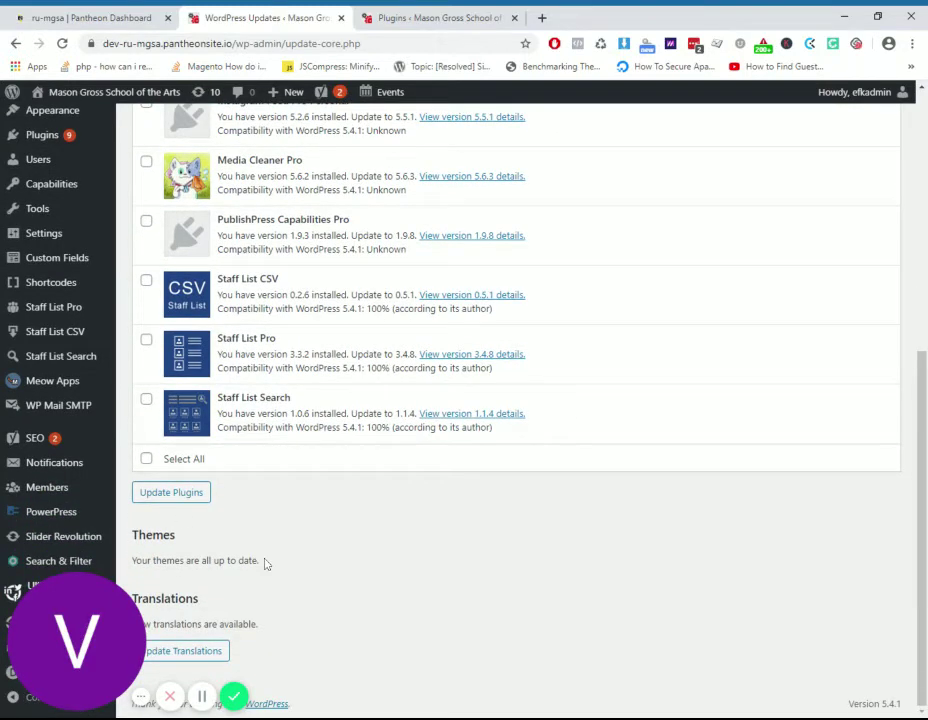
pyautogui.scroll(5, 265, 545)
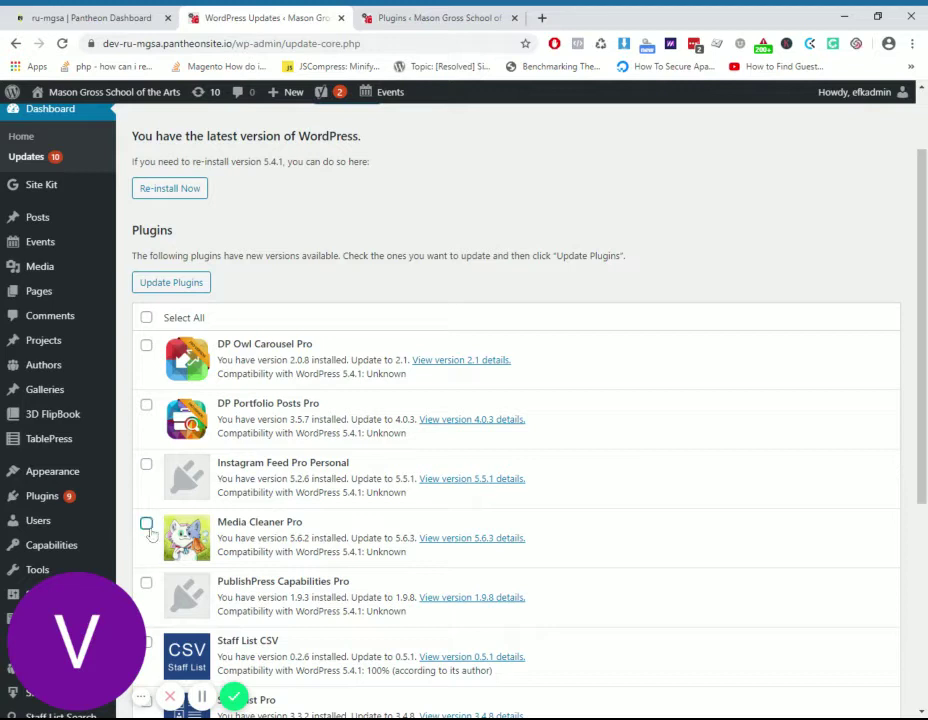
pyautogui.click(146, 522)
pyautogui.scroll(1, 351, 407)
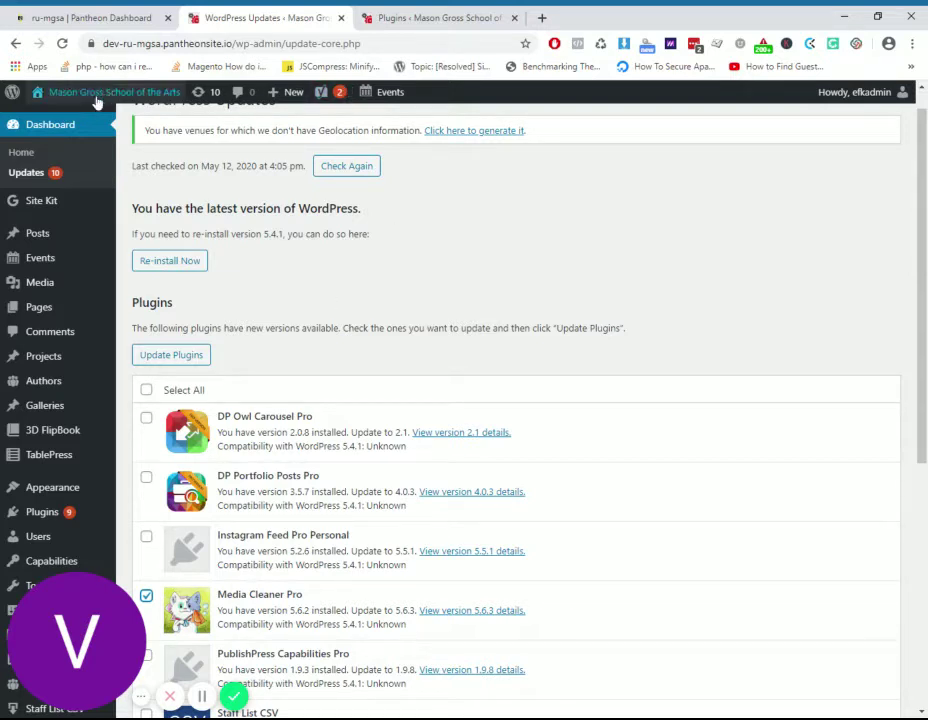
# Open the development site's front end in a separate browser tab, then return to WordPress Updates.
pyautogui.middleClick(60, 117)
pyautogui.click(394, 12)
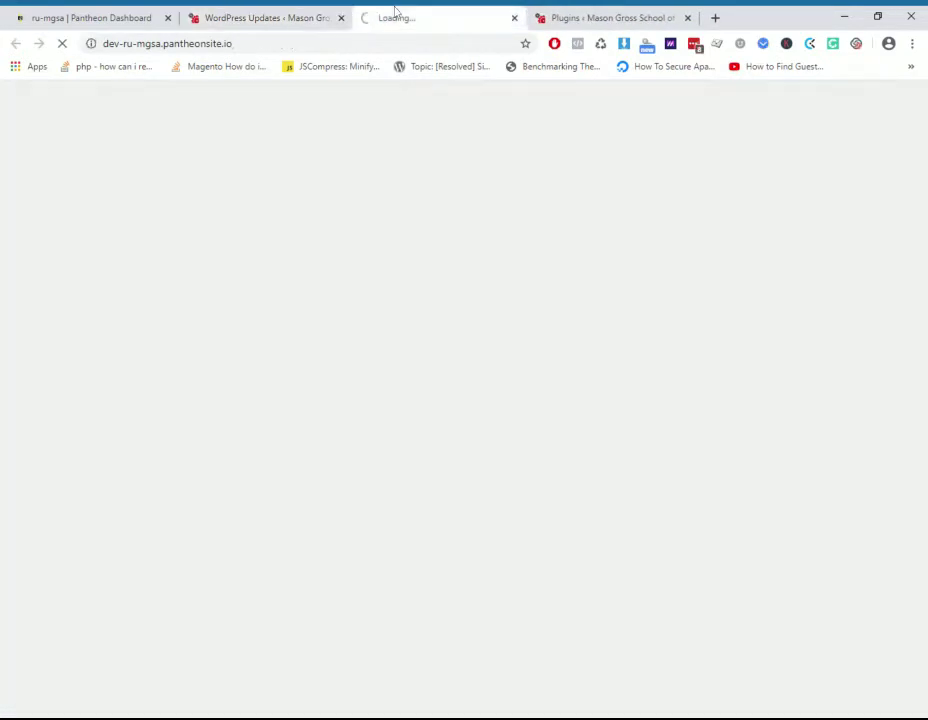
pyautogui.click(285, 12)
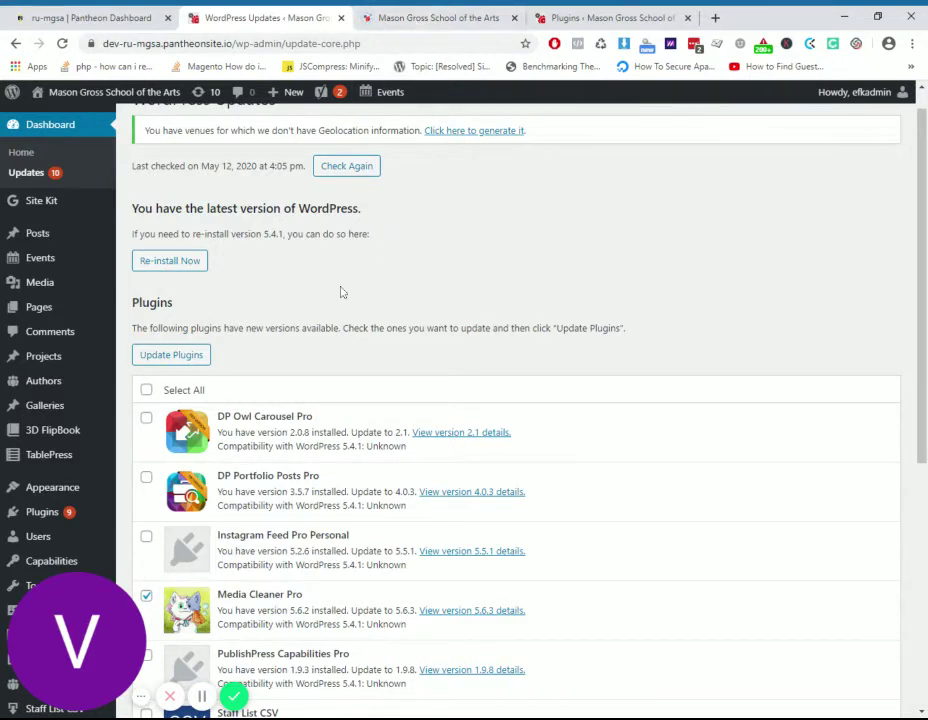
# Switch to the Pantheon dashboard and examine the Dev environment's code commit area and commit log.
pyautogui.click(63, 12)
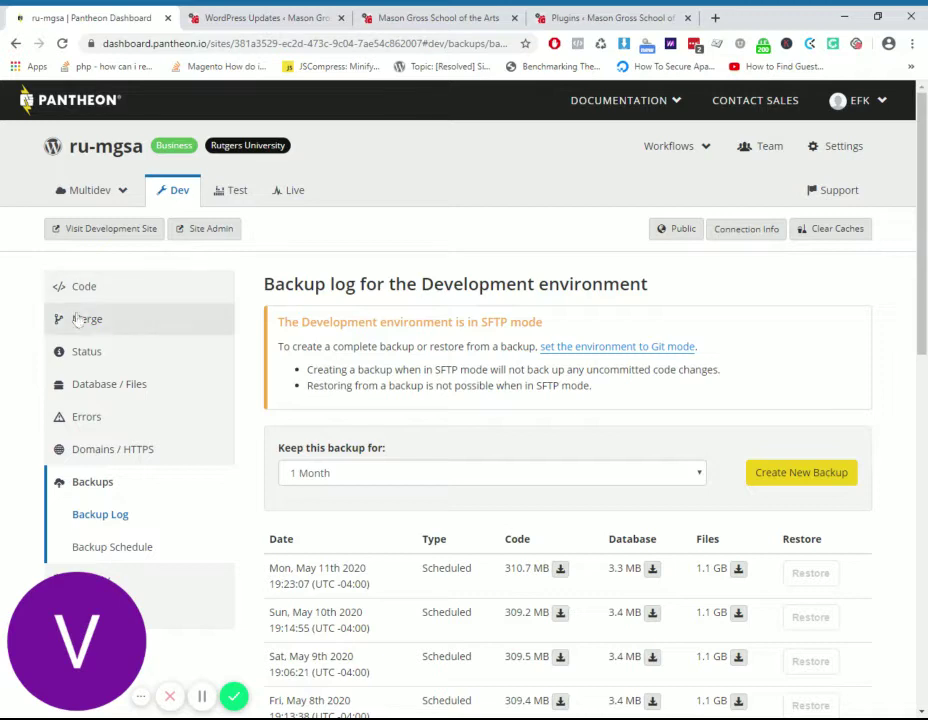
pyautogui.click(114, 296)
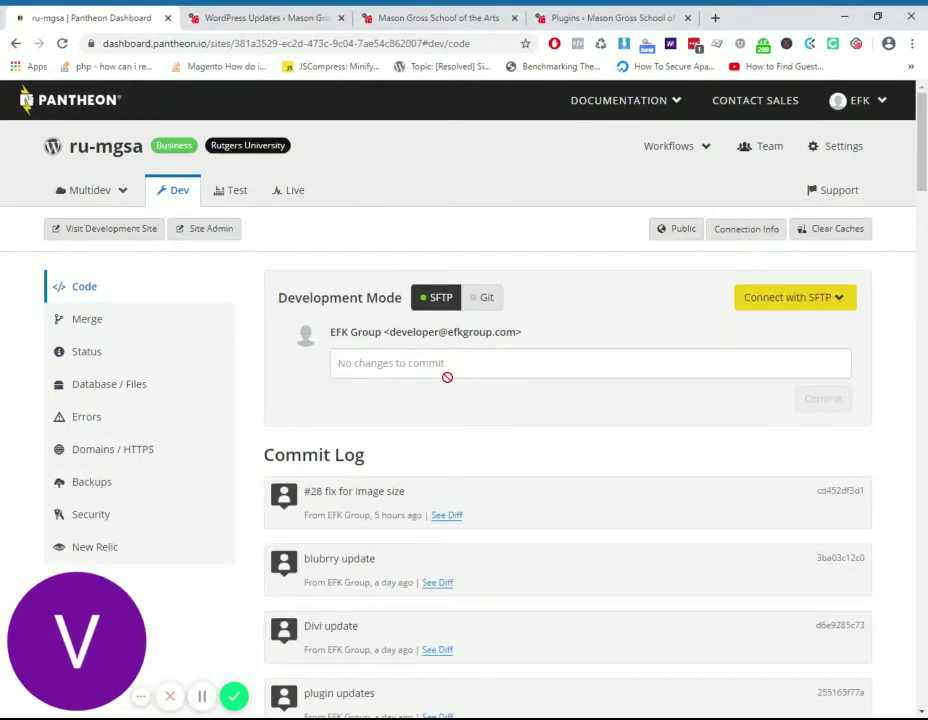
pyautogui.scroll(-2, 455, 390)
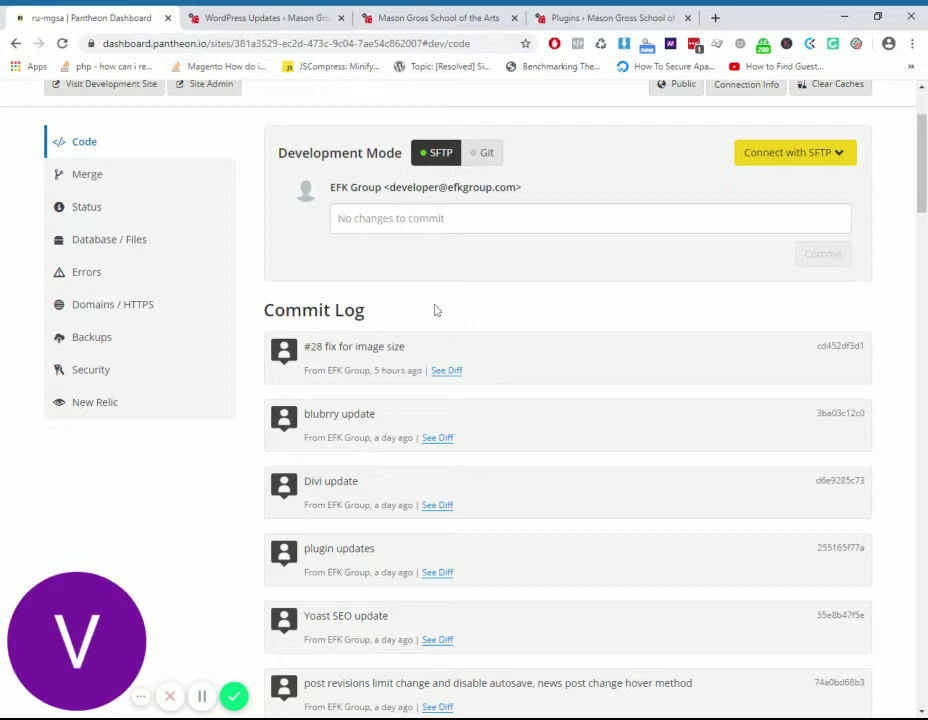
pyautogui.click(212, 17)
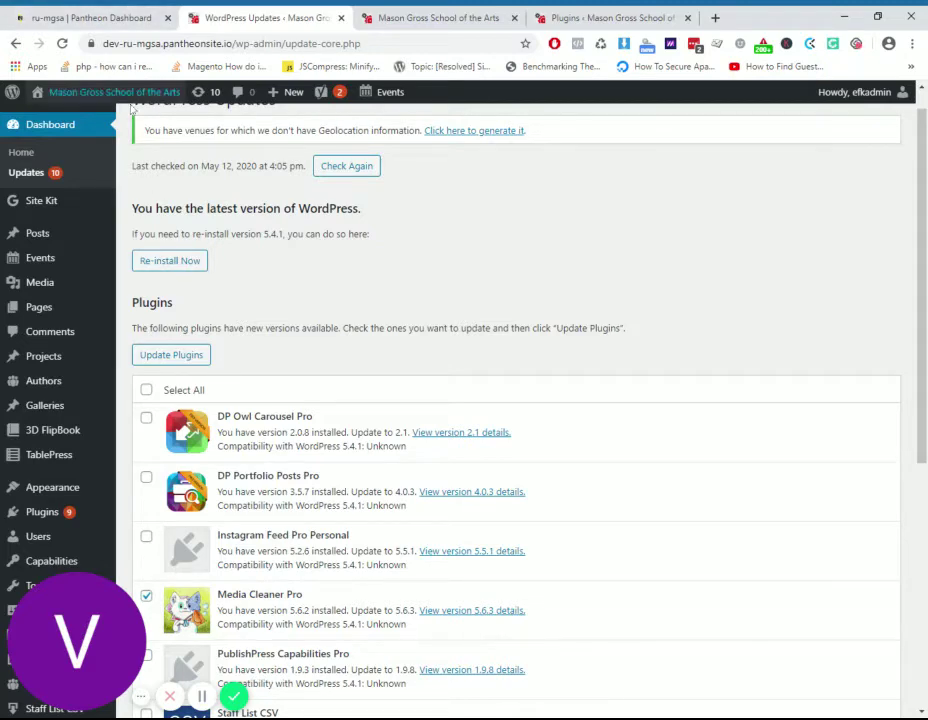
pyautogui.click(62, 14)
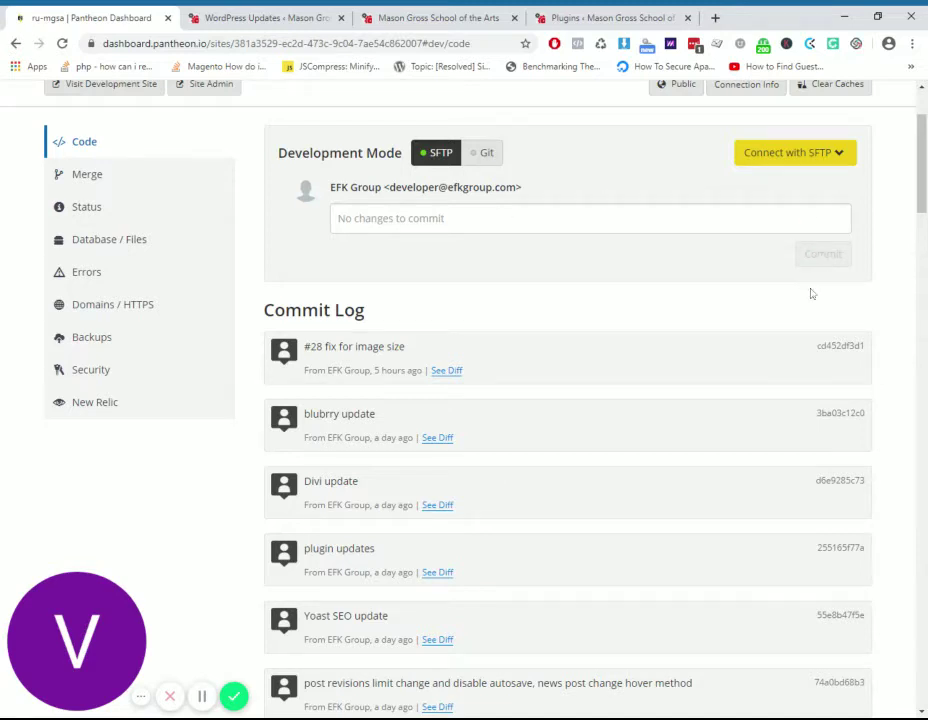
pyautogui.scroll(1, 476, 398)
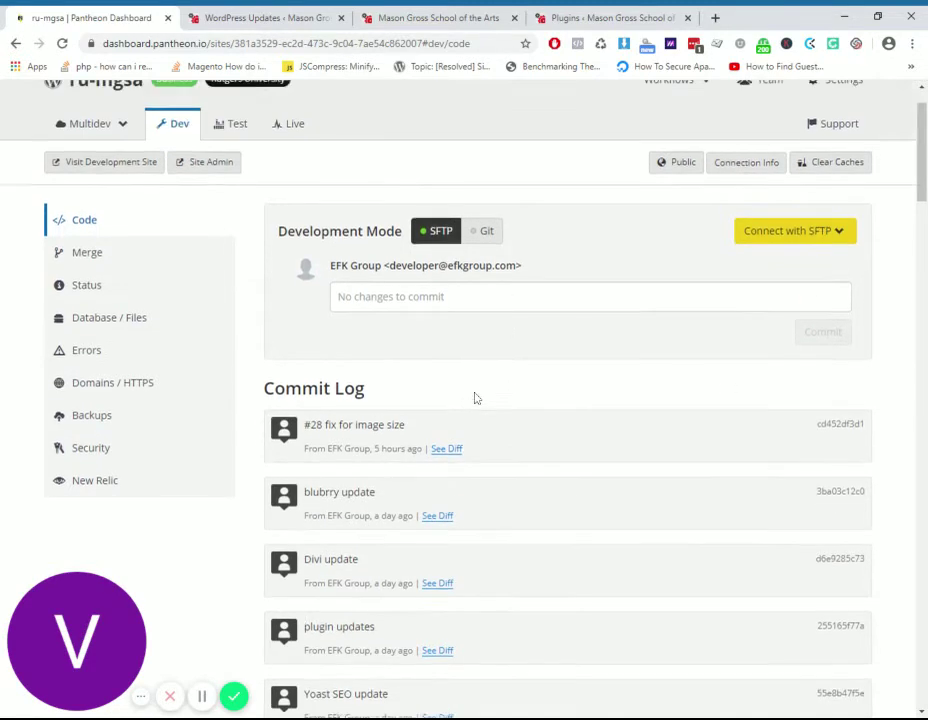
pyautogui.scroll(1, 476, 398)
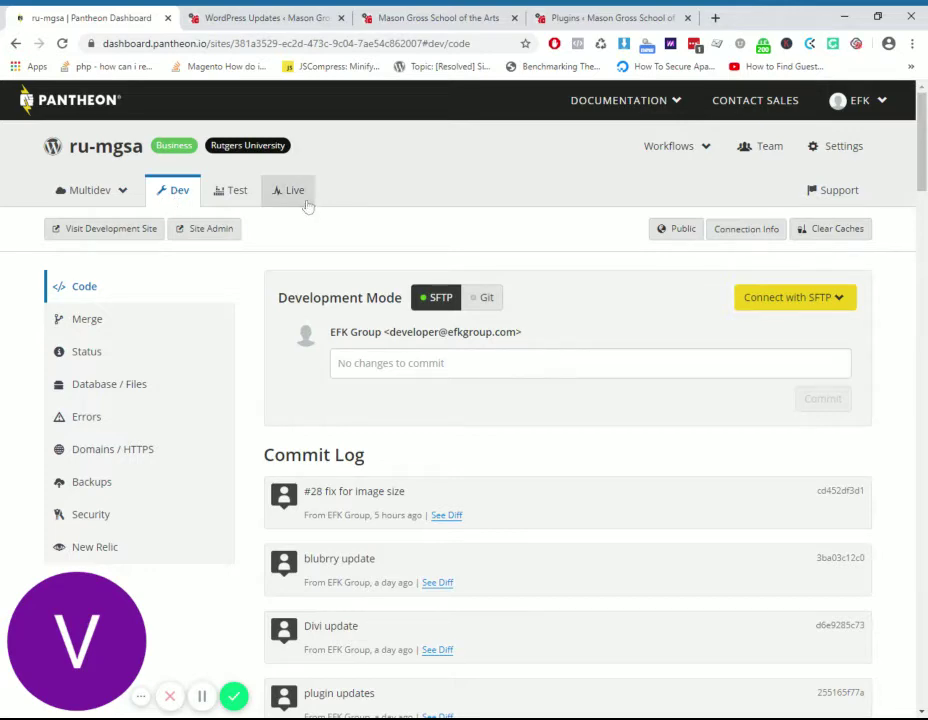
# Compare the pending WordPress updates with the Dev environment's code page and backup log in Pantheon.
pyautogui.click(283, 12)
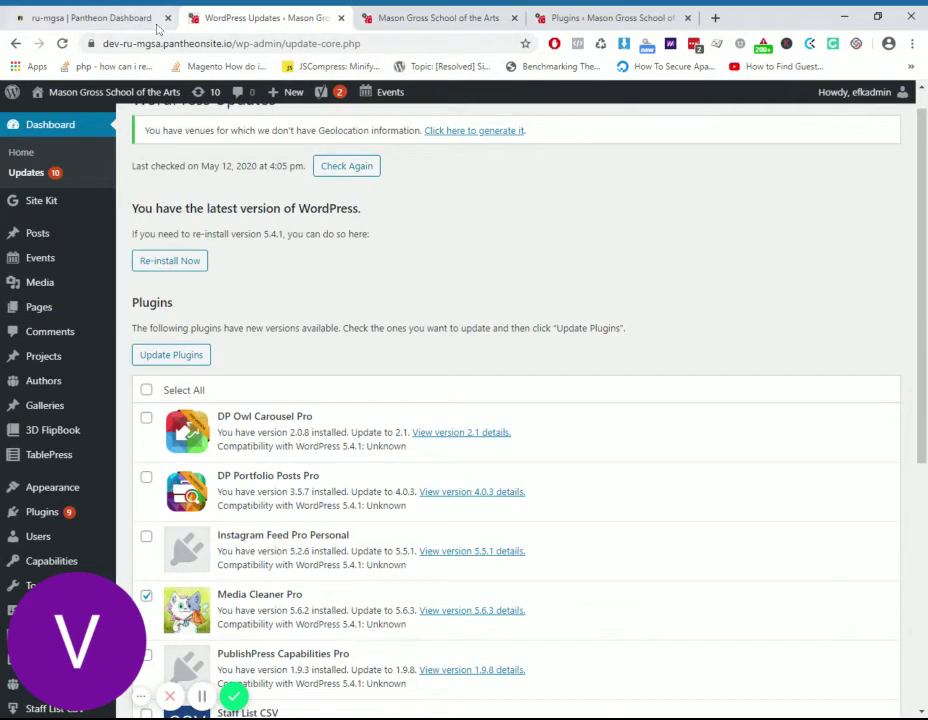
pyautogui.click(110, 18)
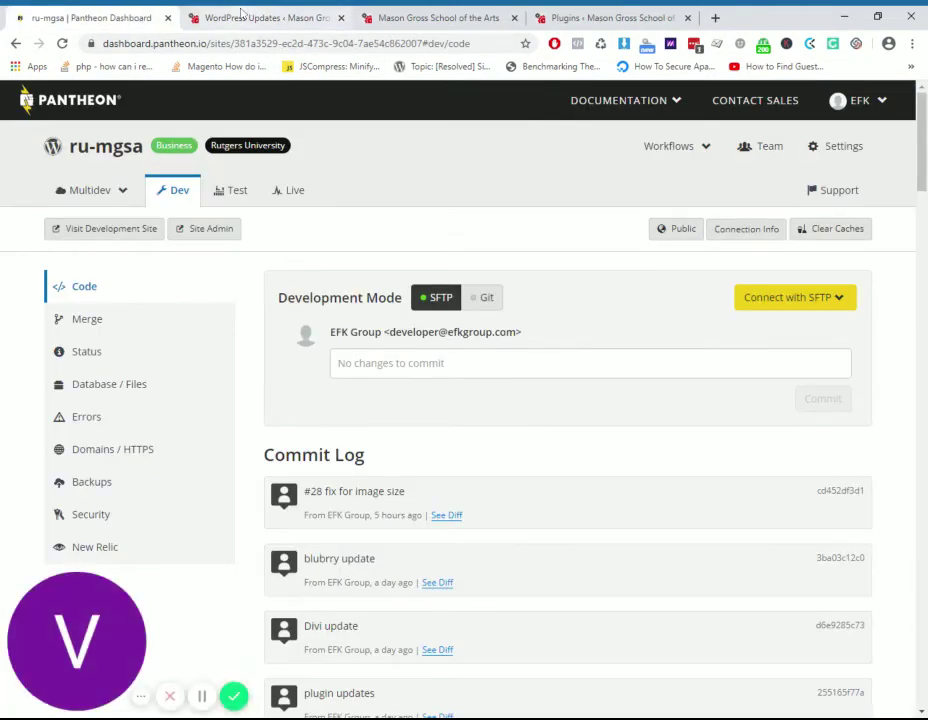
pyautogui.click(126, 487)
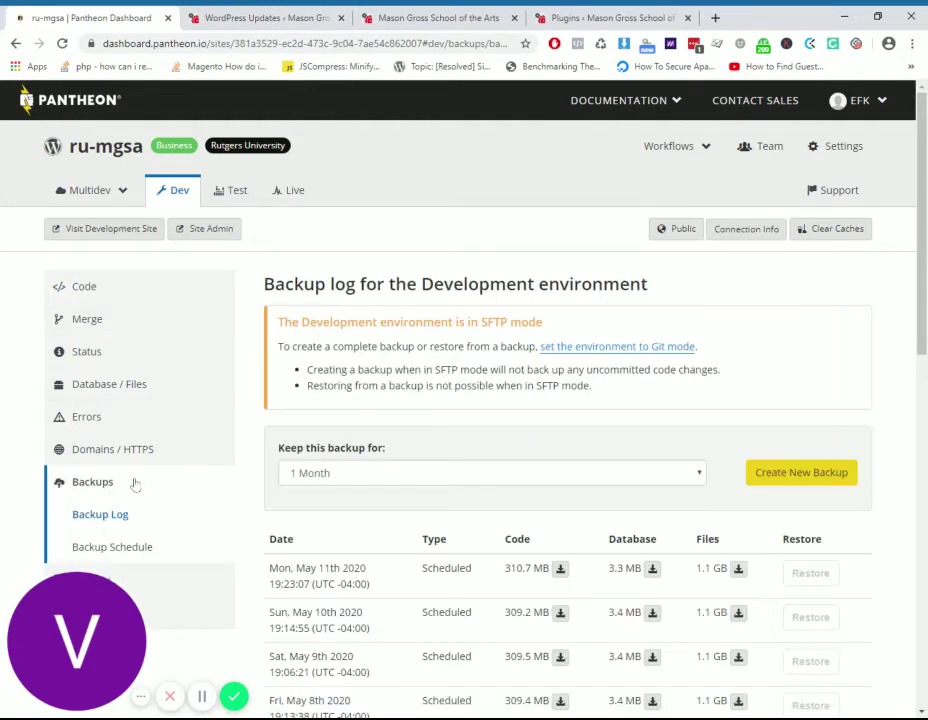
pyautogui.scroll(-2, 388, 398)
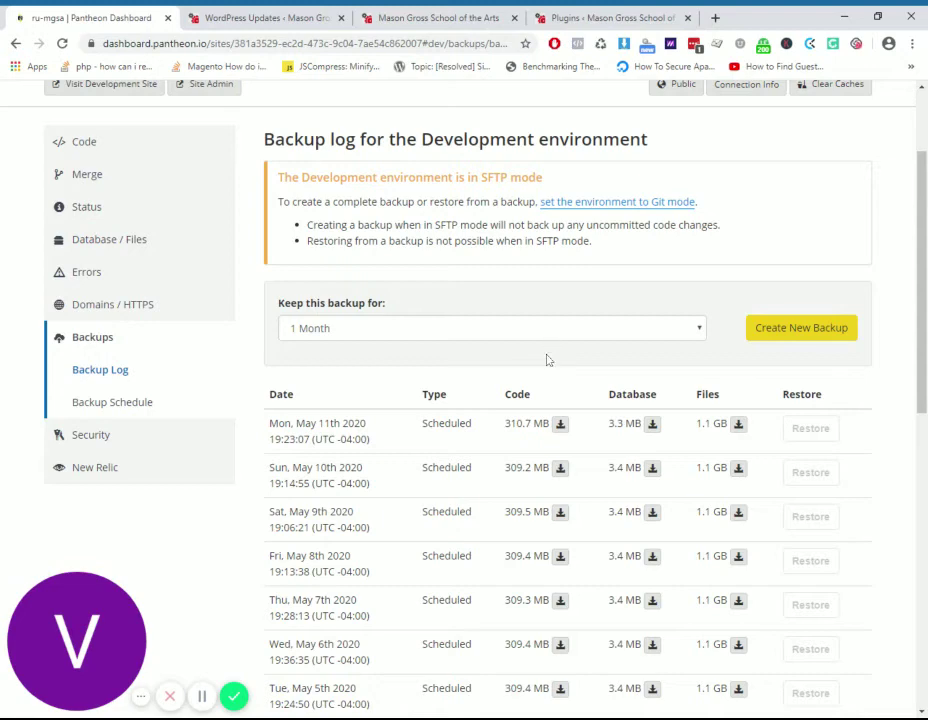
pyautogui.scroll(3, 547, 358)
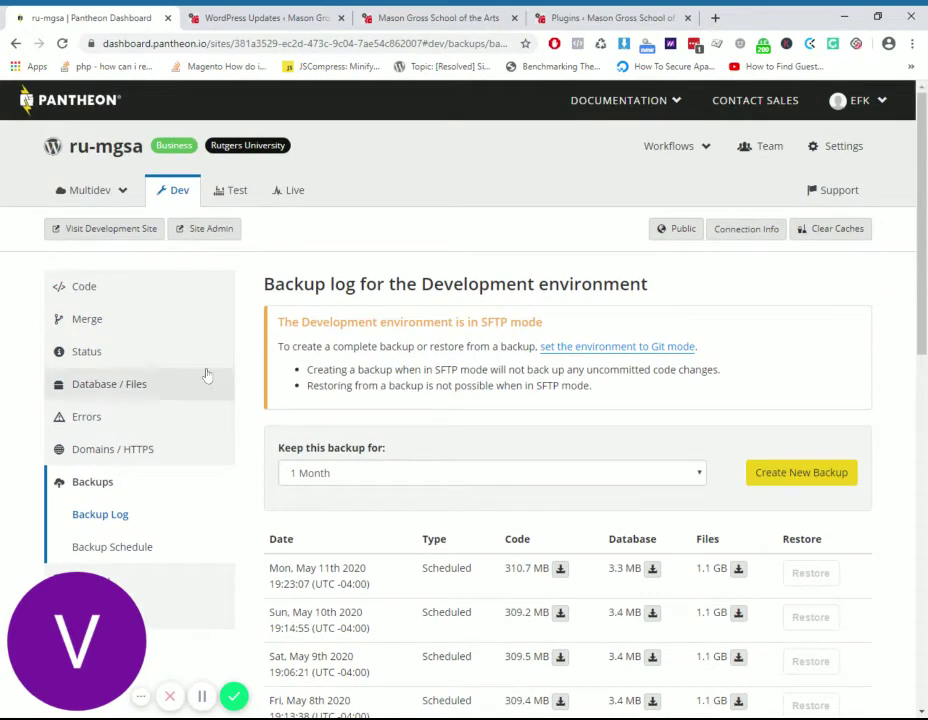
pyautogui.click(137, 292)
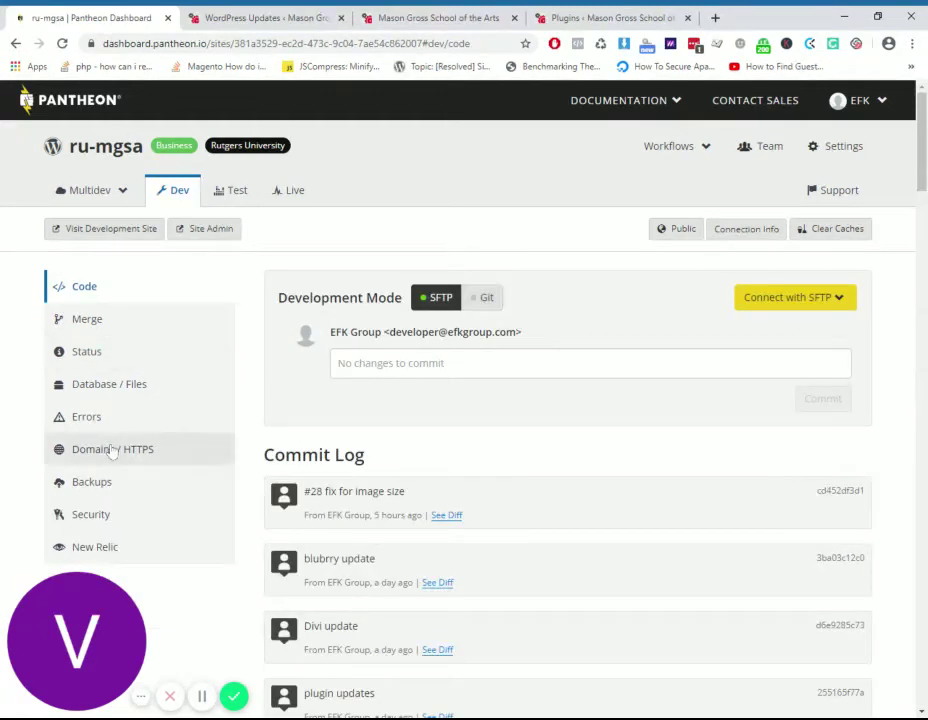
pyautogui.click(136, 484)
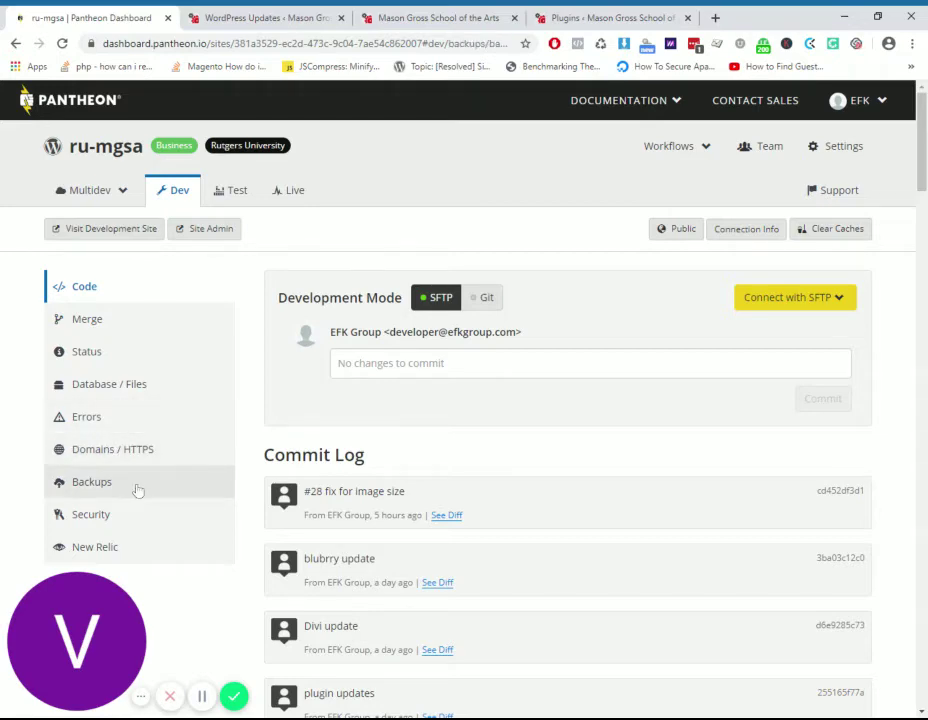
# Review the dates and types of the backups listed in the Dev environment's backup log.
pyautogui.scroll(-3, 397, 360)
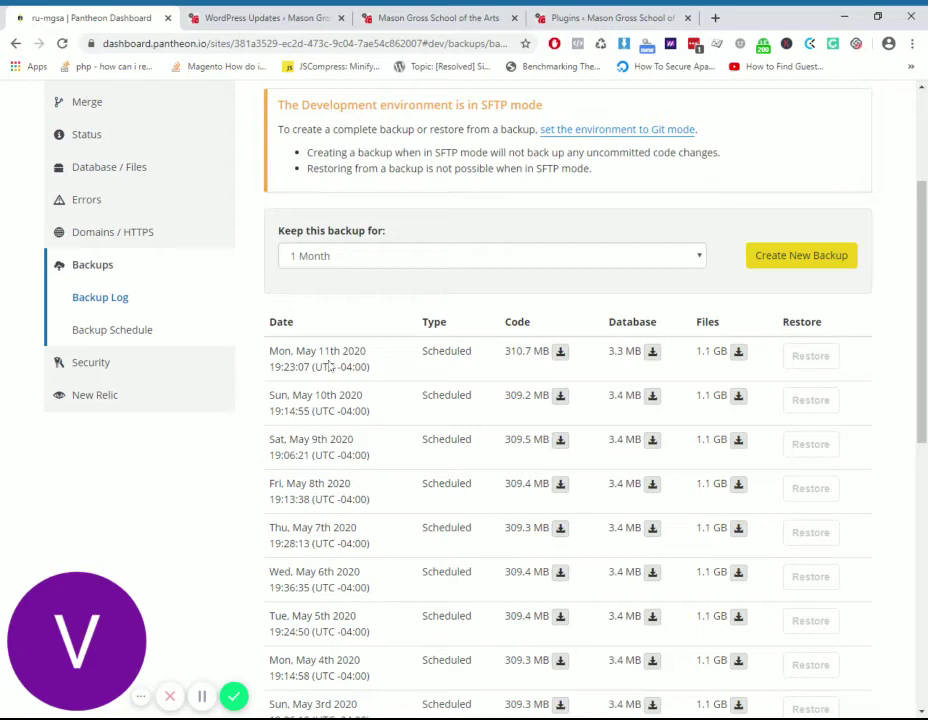
pyautogui.scroll(4, 275, 408)
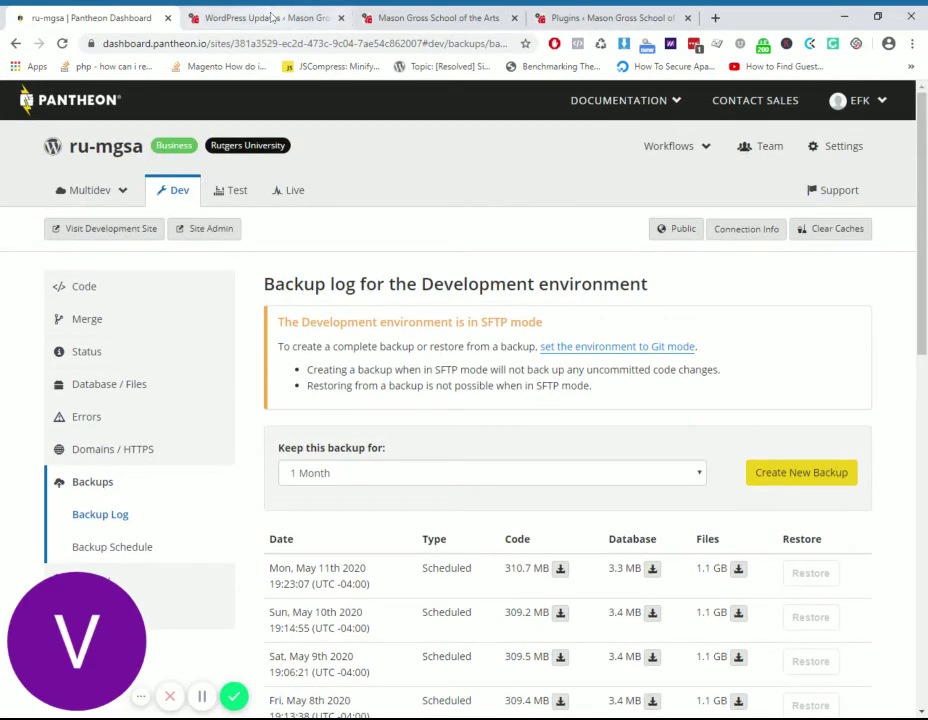
# Return to WordPress Updates and examine the list of pending plugin updates alongside the plugin entries in the admin menu.
pyautogui.click(272, 17)
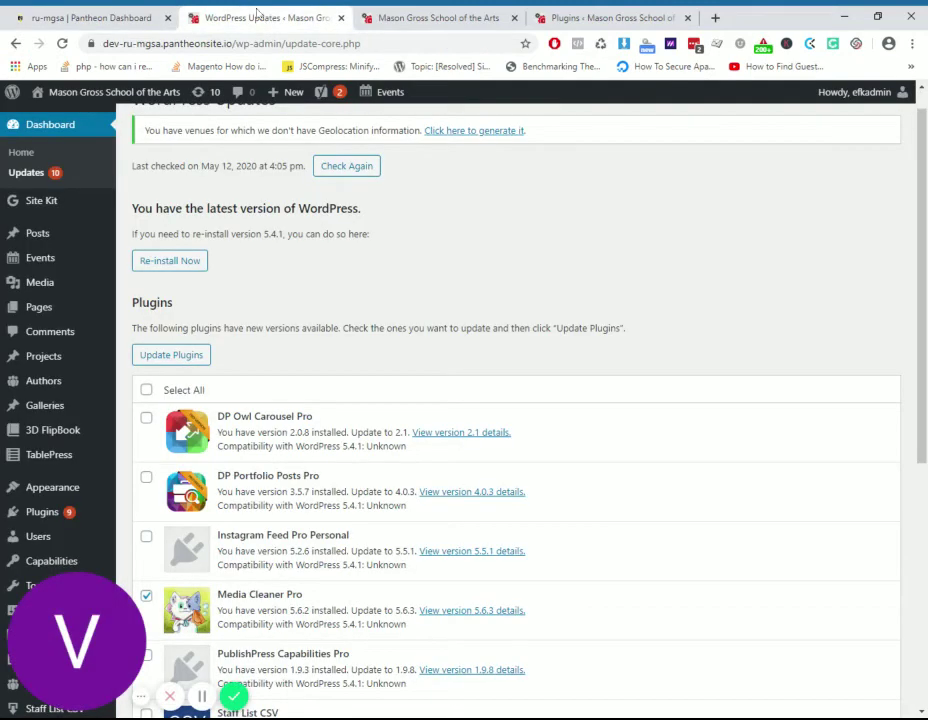
pyautogui.scroll(-5, 79, 250)
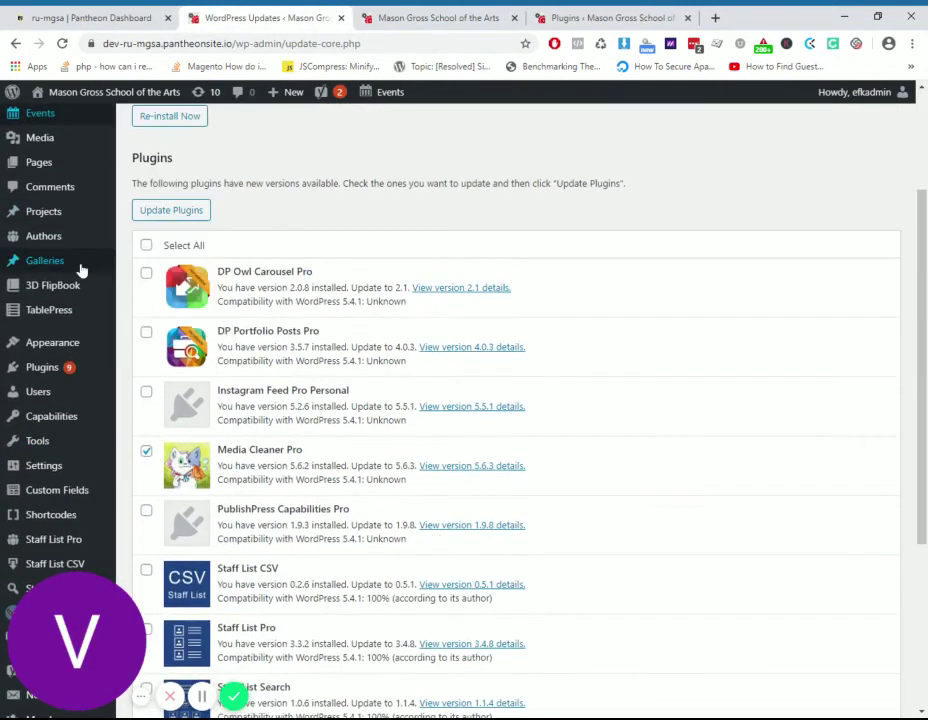
pyautogui.scroll(5, 62, 450)
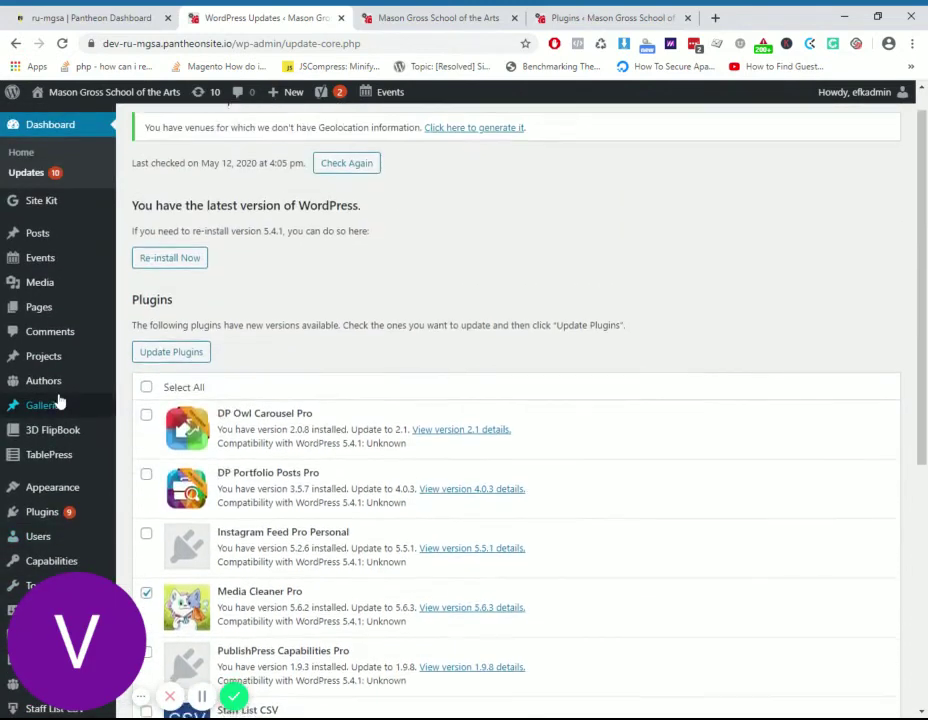
pyautogui.moveTo(62, 403)
pyautogui.moveTo(86, 428)
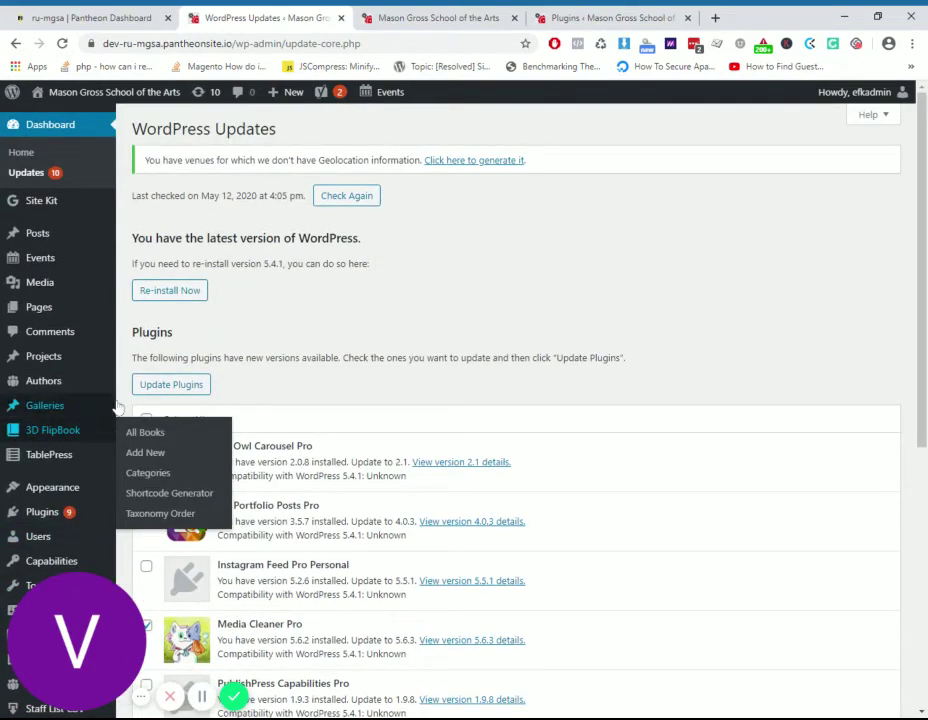
pyautogui.scroll(-5, 77, 422)
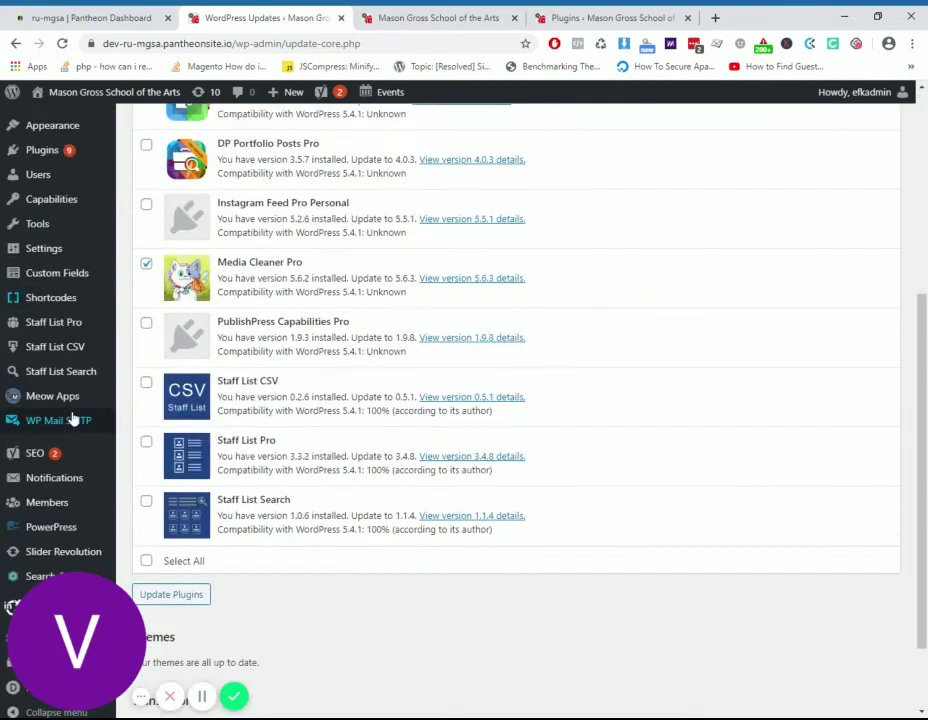
pyautogui.moveTo(56, 603); pyautogui.dragTo(486, 597)
pyautogui.moveTo(62, 341)
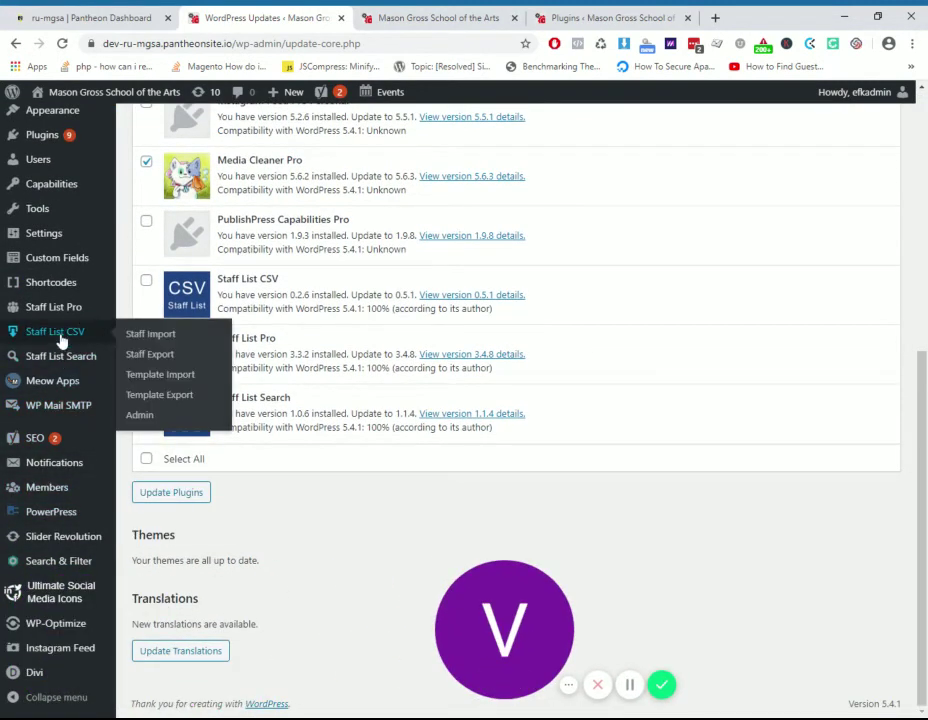
pyautogui.moveTo(492, 617); pyautogui.dragTo(74, 597)
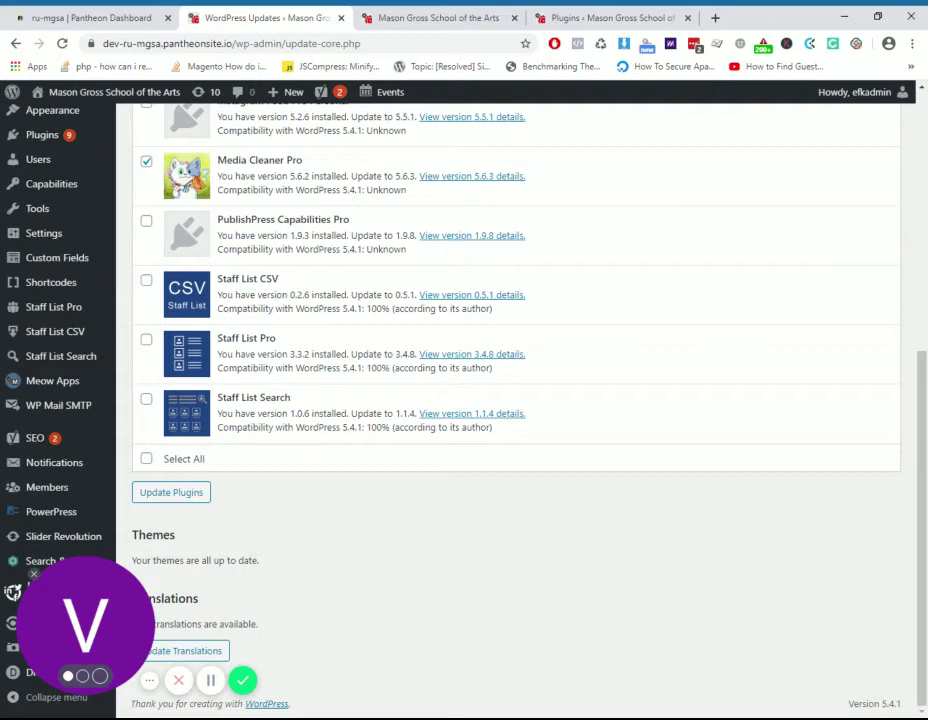
pyautogui.moveTo(62, 316)
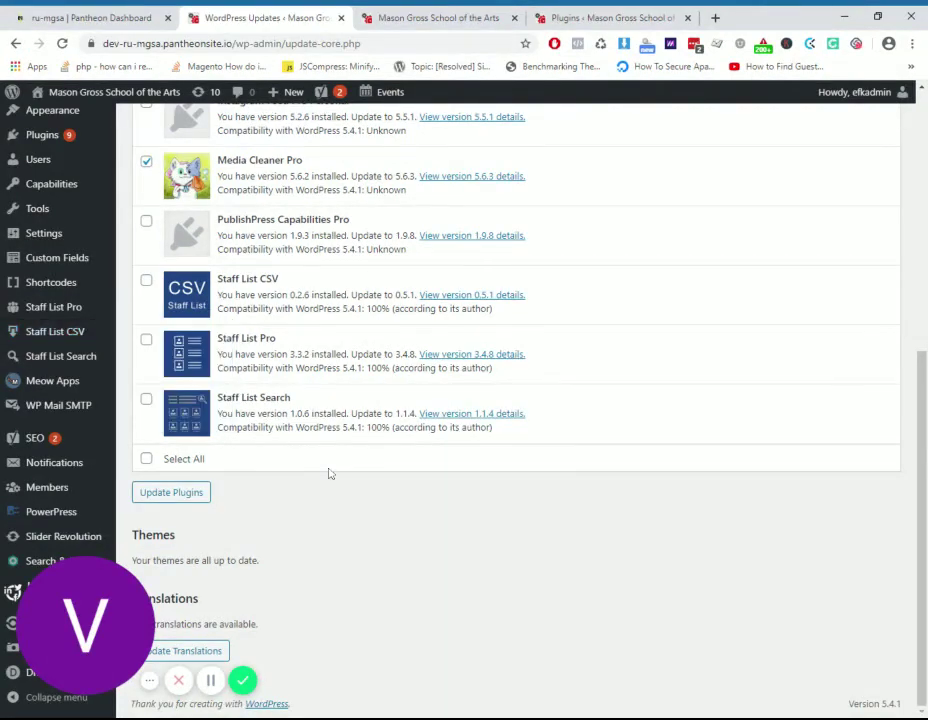
pyautogui.scroll(8, 331, 474)
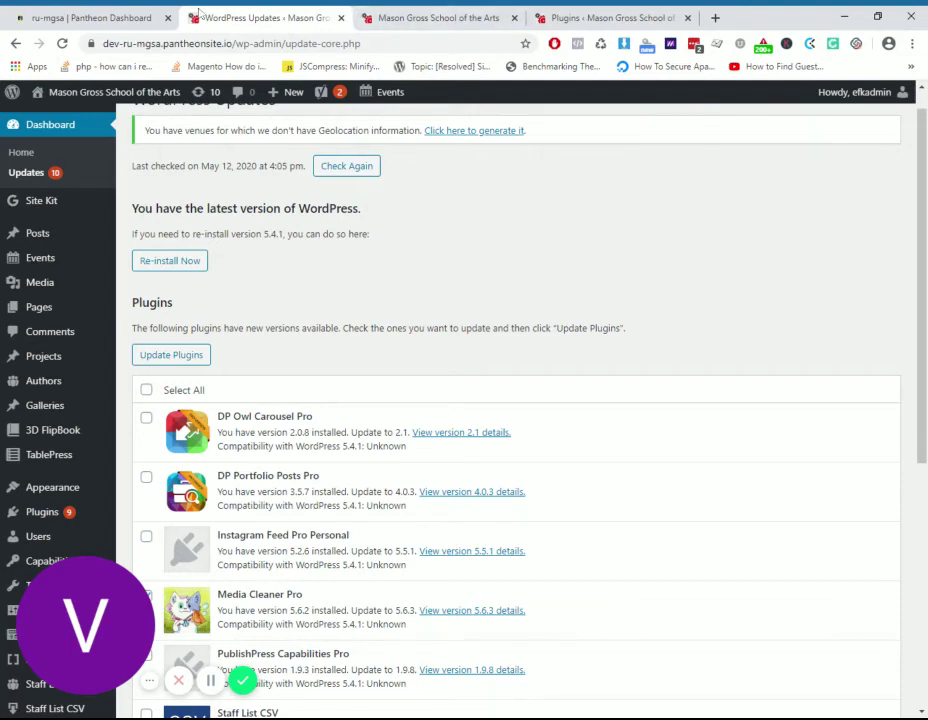
# Switch back to the Pantheon dashboard and look over the Dev environment's backup log page and its SFTP mode notice.
pyautogui.click(118, 16)
pyautogui.scroll(-1, 135, 338)
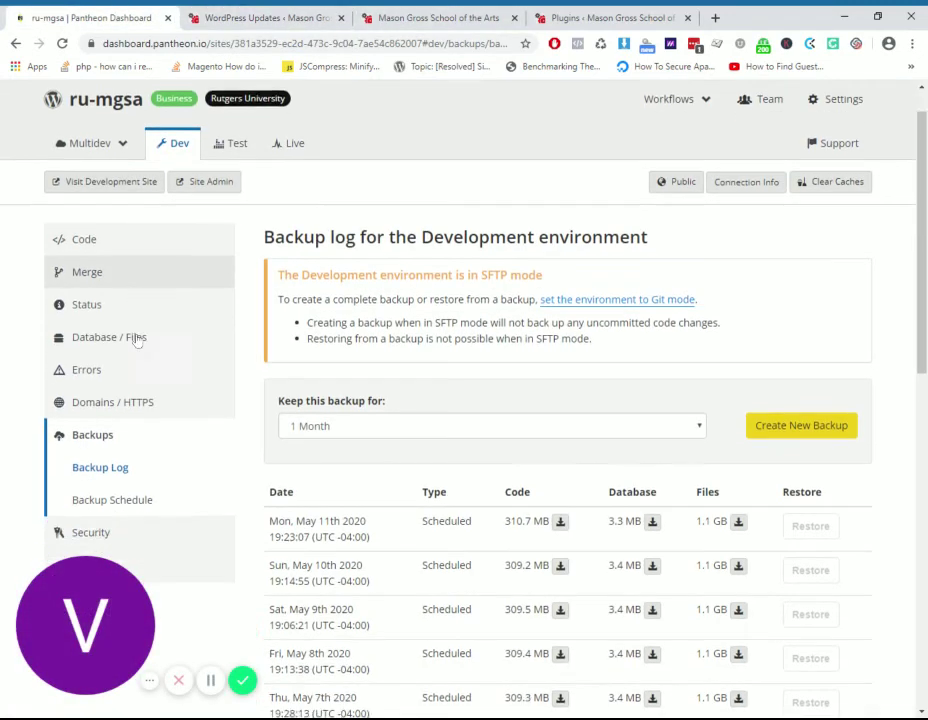
pyautogui.scroll(1, 175, 343)
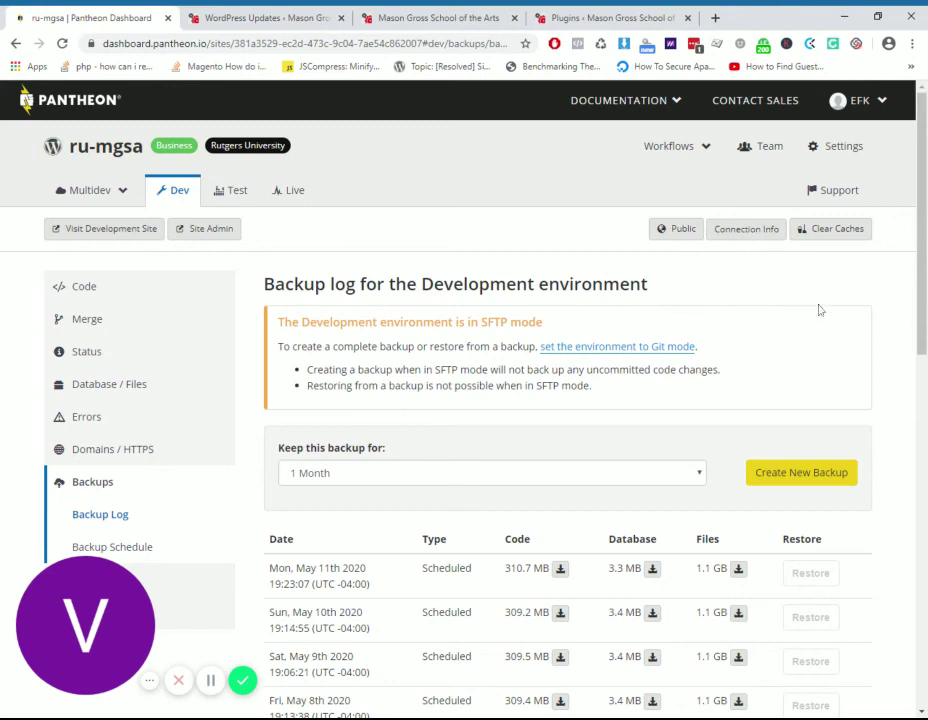
pyautogui.scroll(-2, 186, 329)
pyautogui.scroll(2, 186, 329)
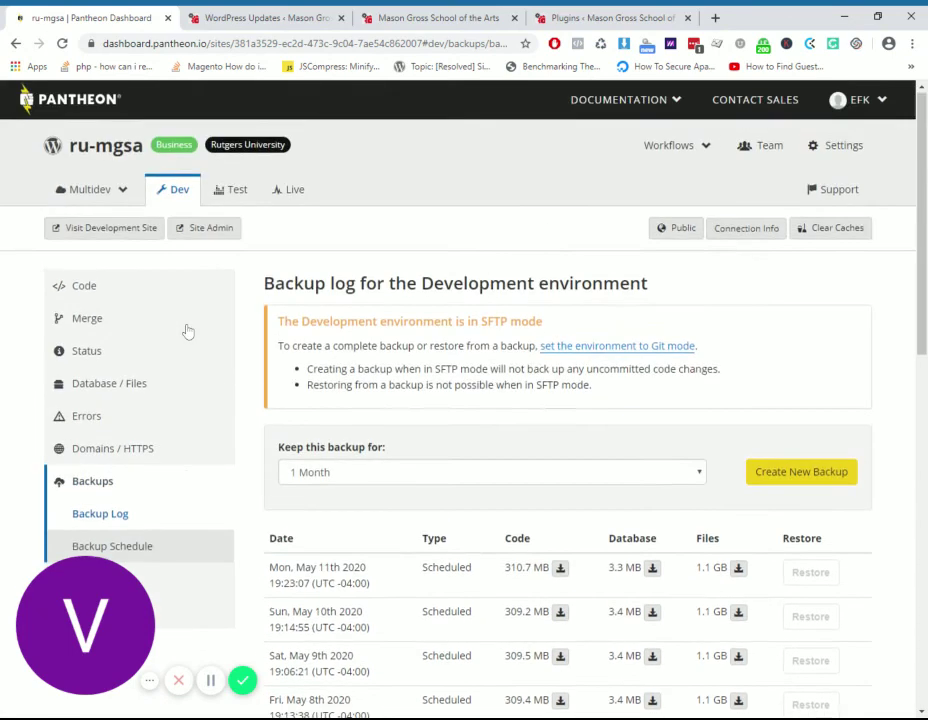
# Examine the Git, database and SFTP details in the Dev environment's connection info, and close it.
pyautogui.click(745, 236)
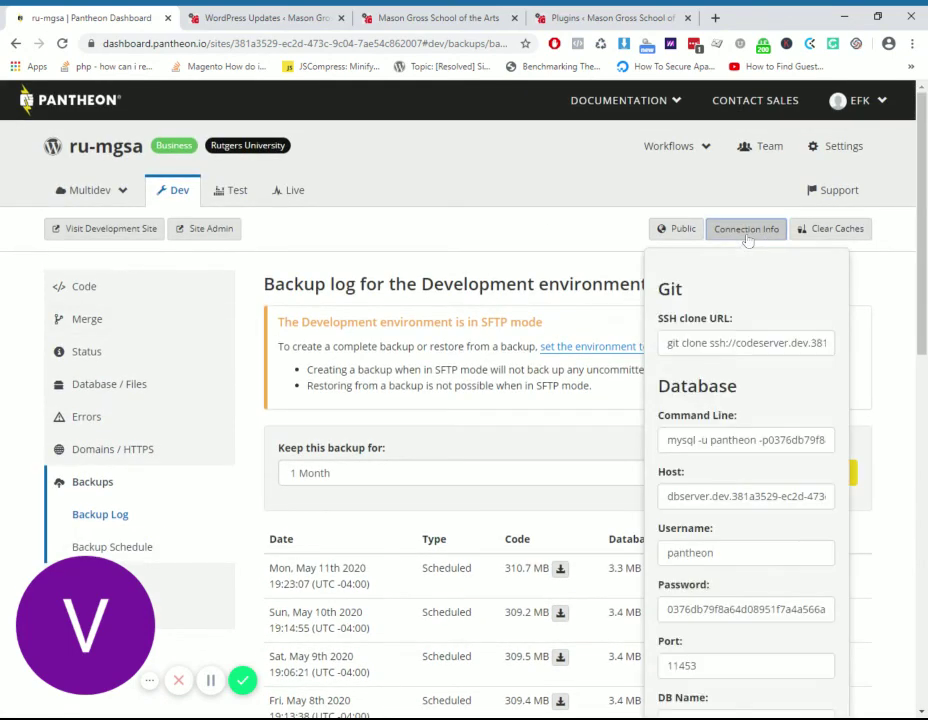
pyautogui.scroll(-1, 702, 282)
pyautogui.scroll(-2, 702, 282)
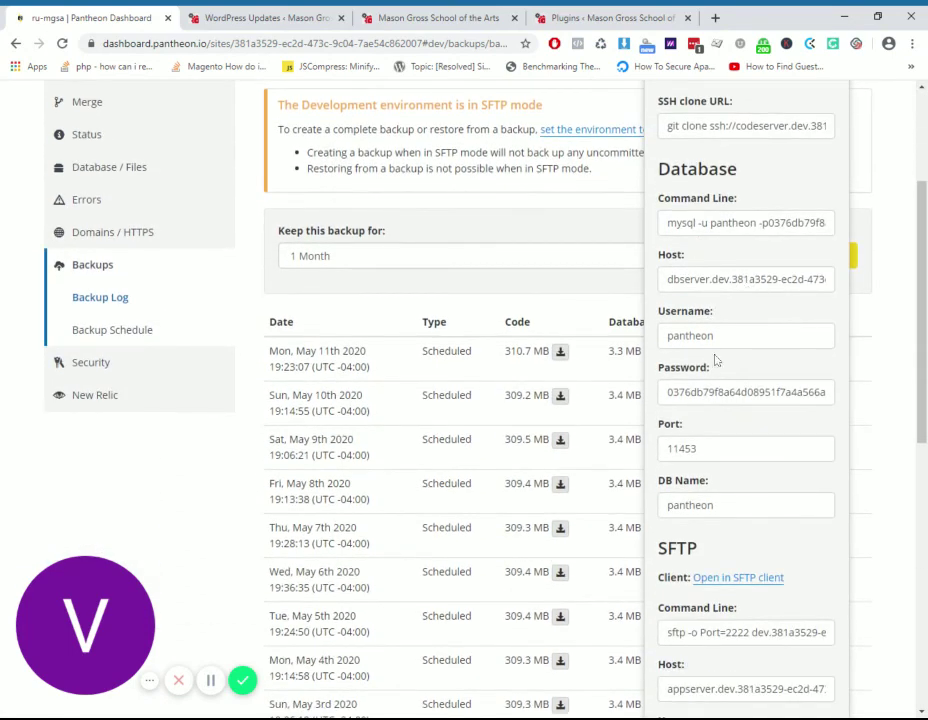
pyautogui.scroll(-3, 715, 360)
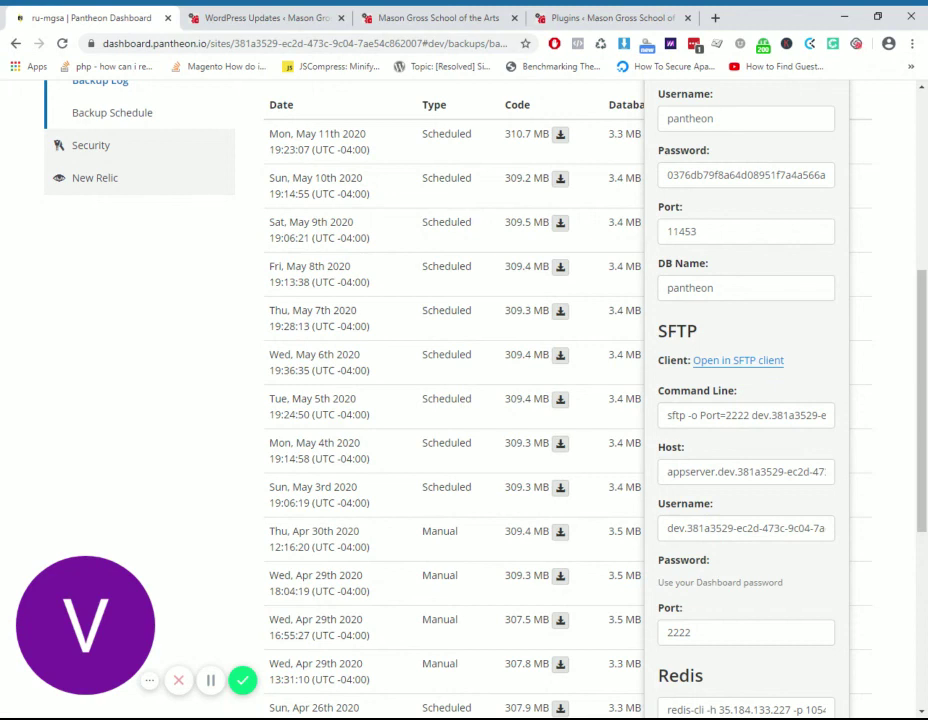
pyautogui.click(897, 376)
pyautogui.scroll(5, 897, 376)
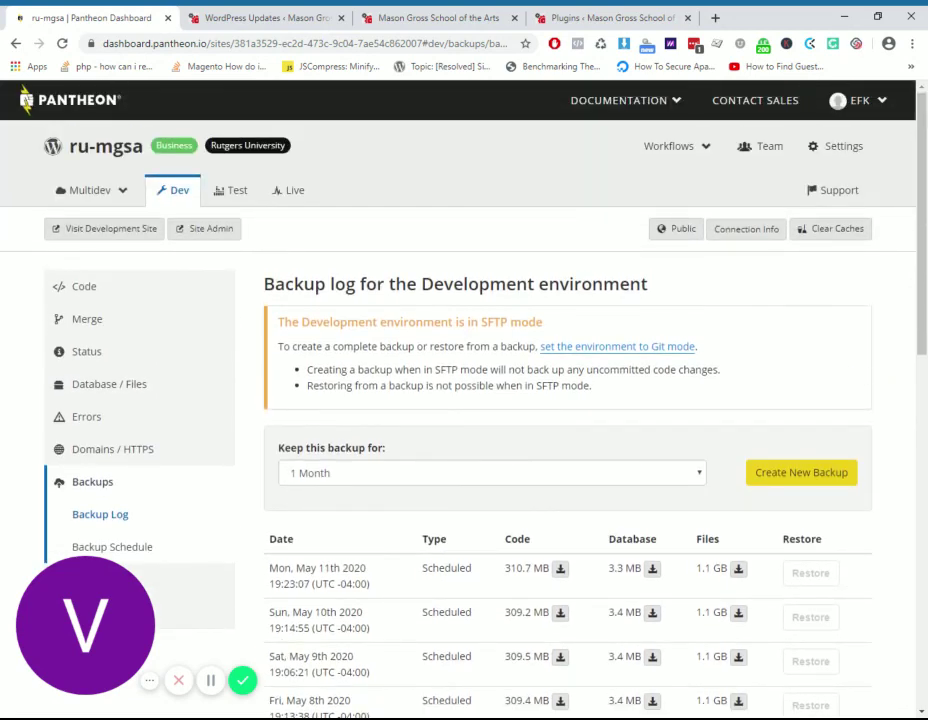